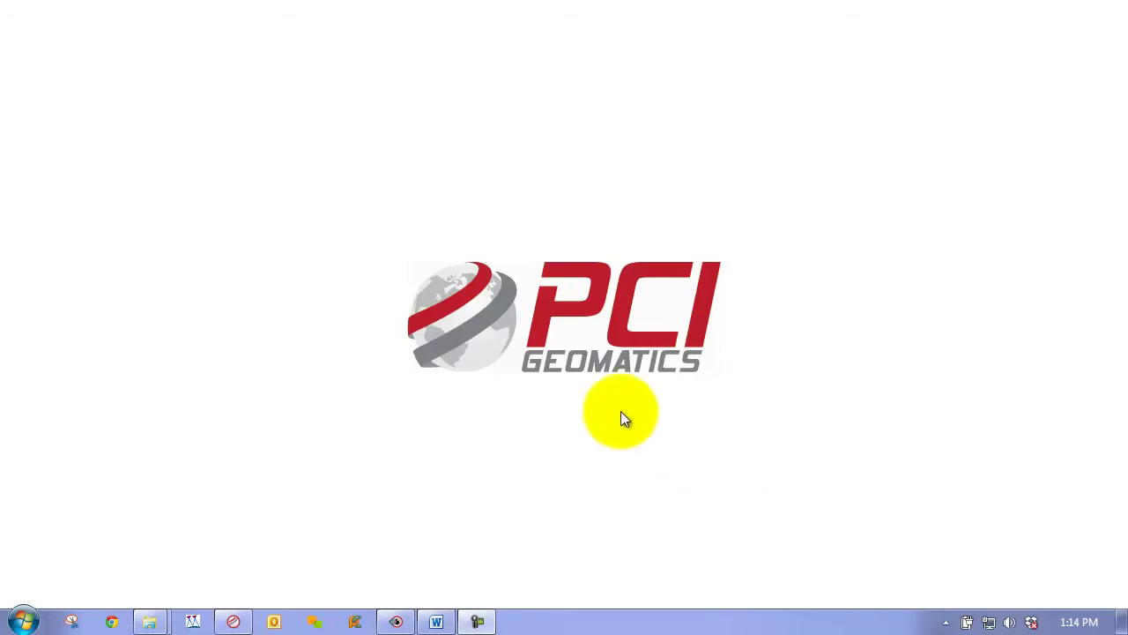
# Restore the Focus project window and zoom in and out over the aerial mosaic.
pyautogui.click(396, 622)
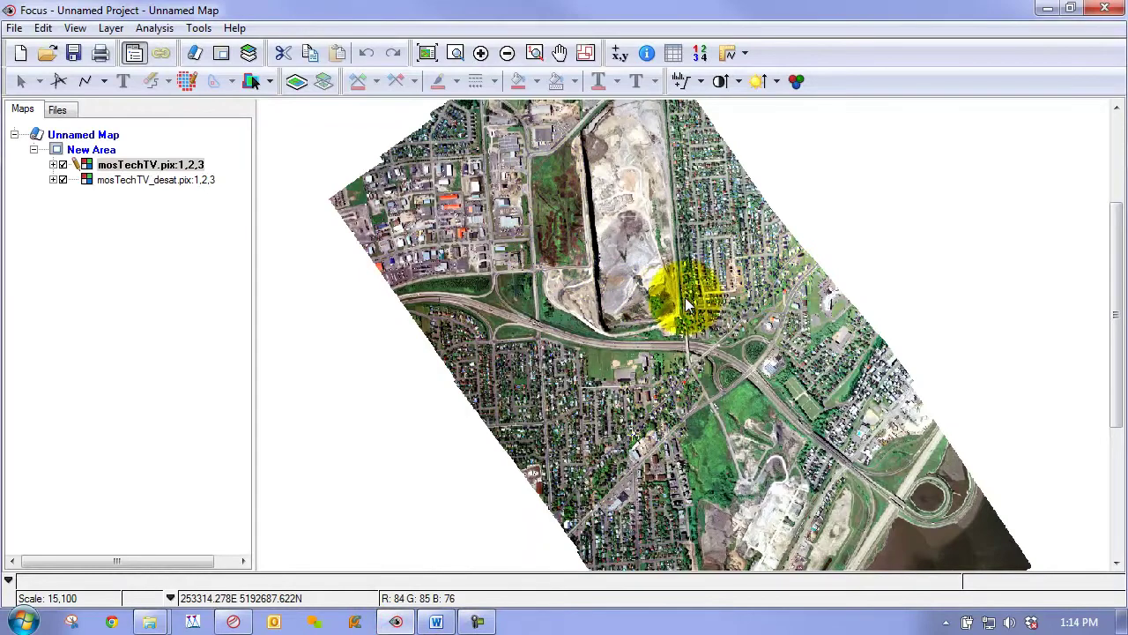
pyautogui.scroll(-1, 729, 330)
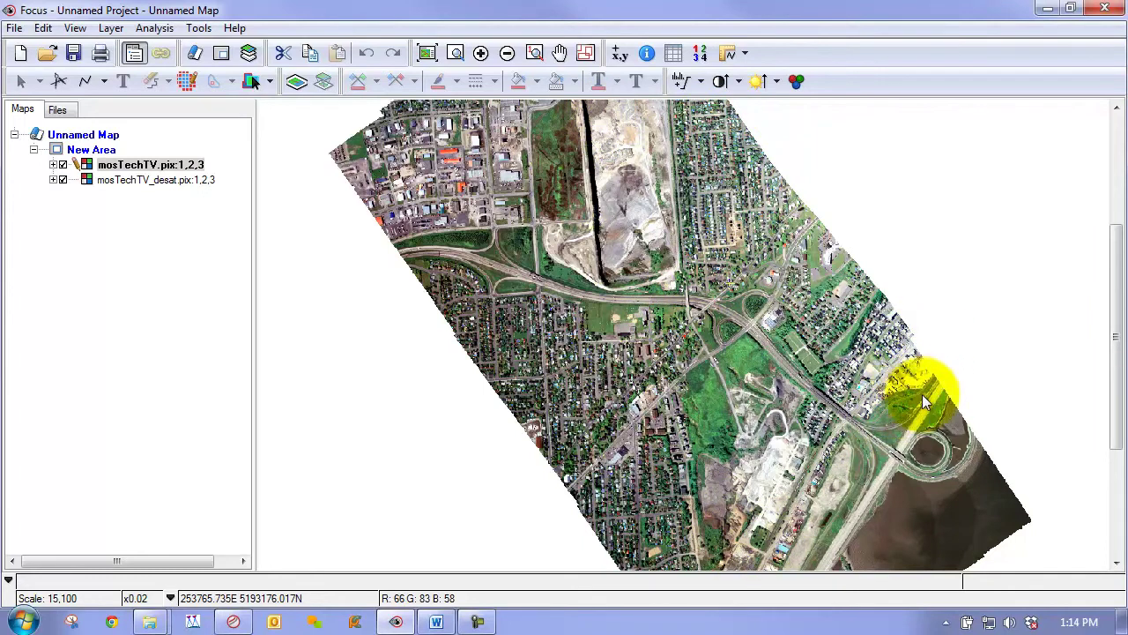
pyautogui.scroll(3, 783, 459)
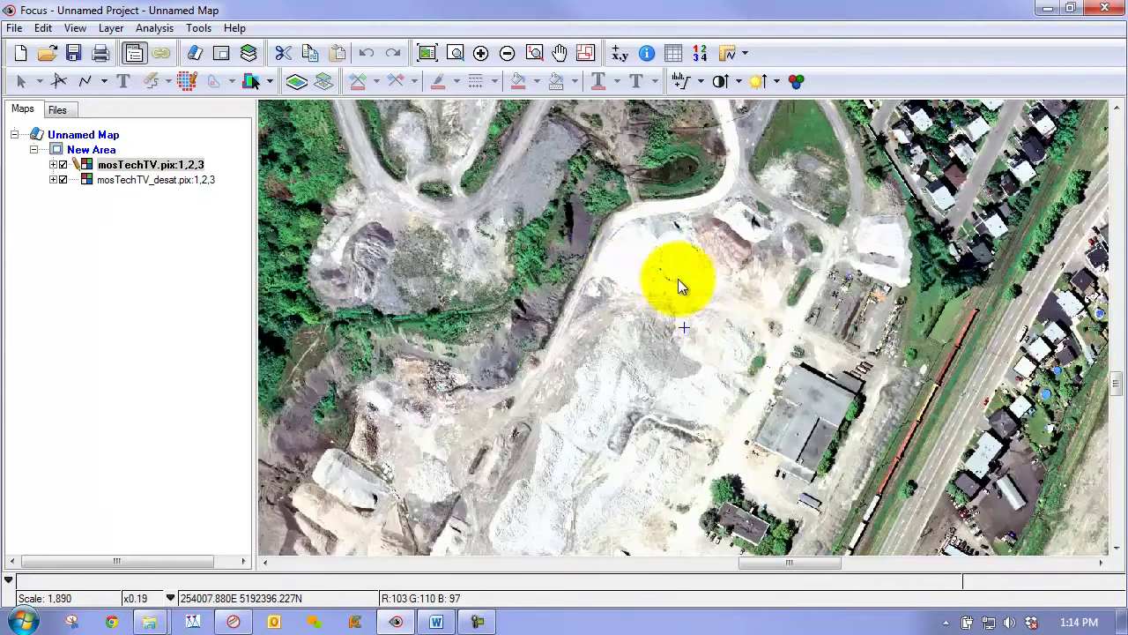
pyautogui.scroll(-1, 697, 297)
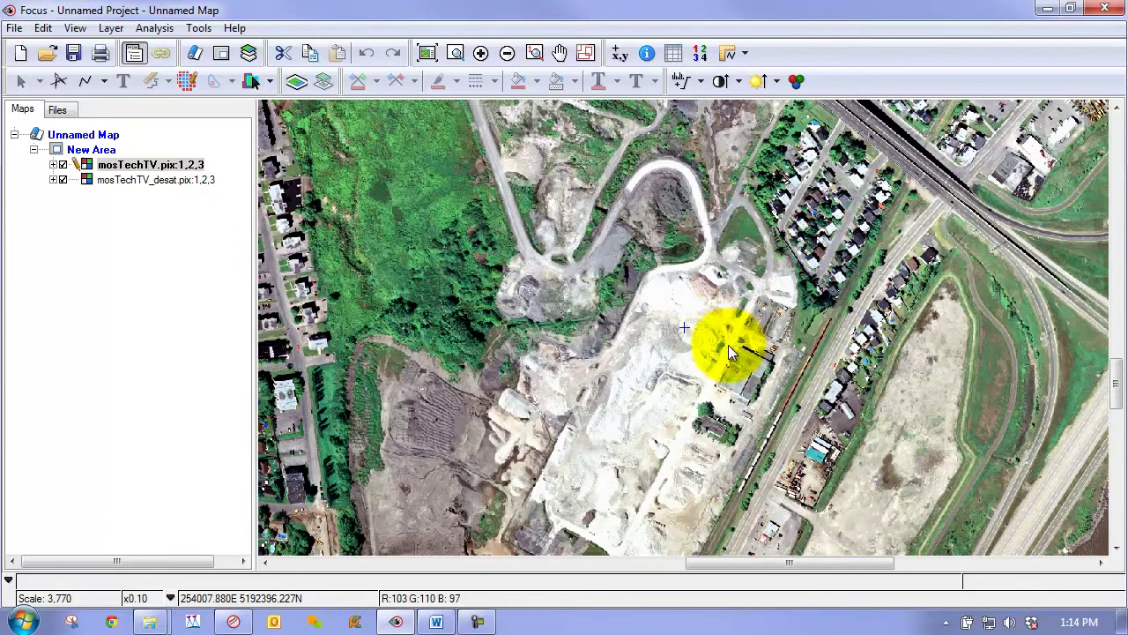
pyautogui.scroll(-1, 747, 325)
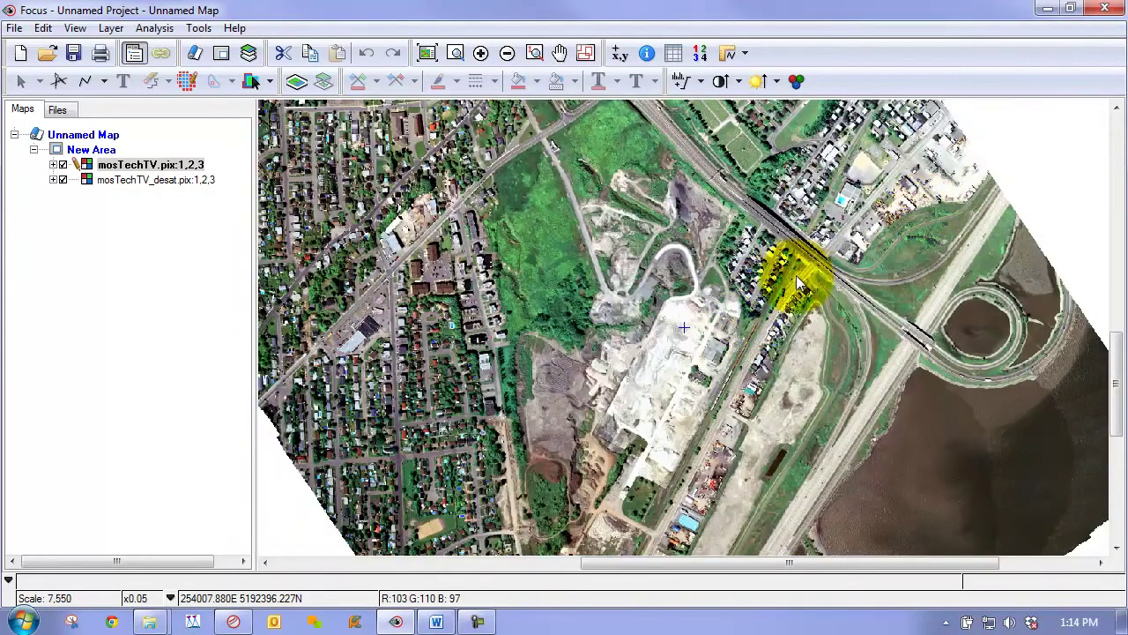
# Pan and zoom around the quarry and lower construction area, ending at full extent.
pyautogui.moveTo(601, 162); pyautogui.dragTo(553, 175)
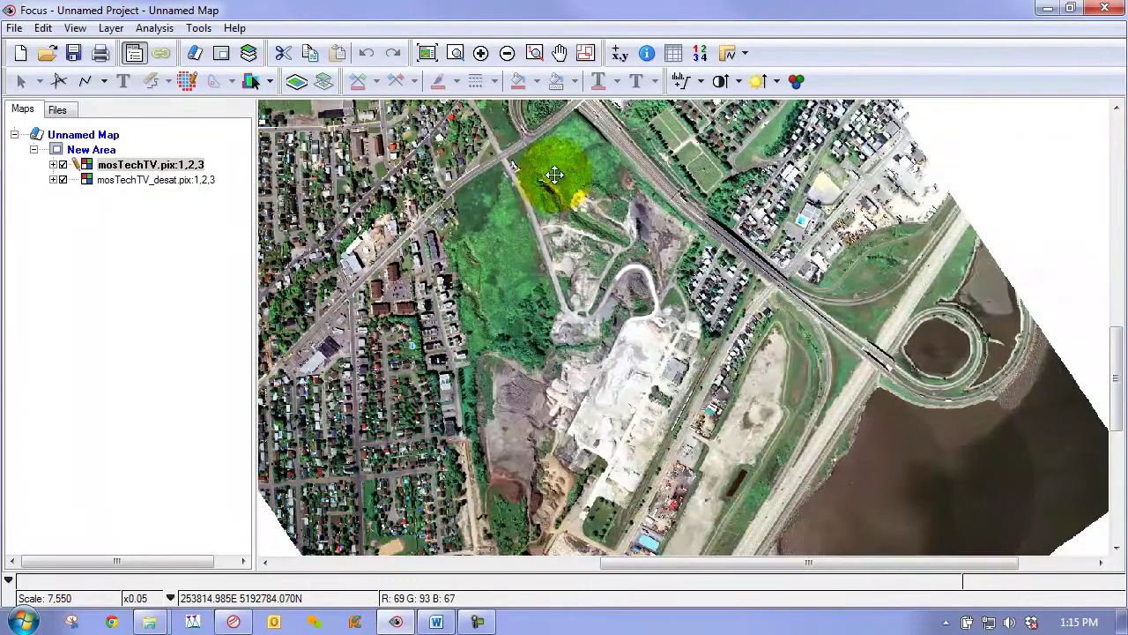
pyautogui.scroll(-1, 617, 317)
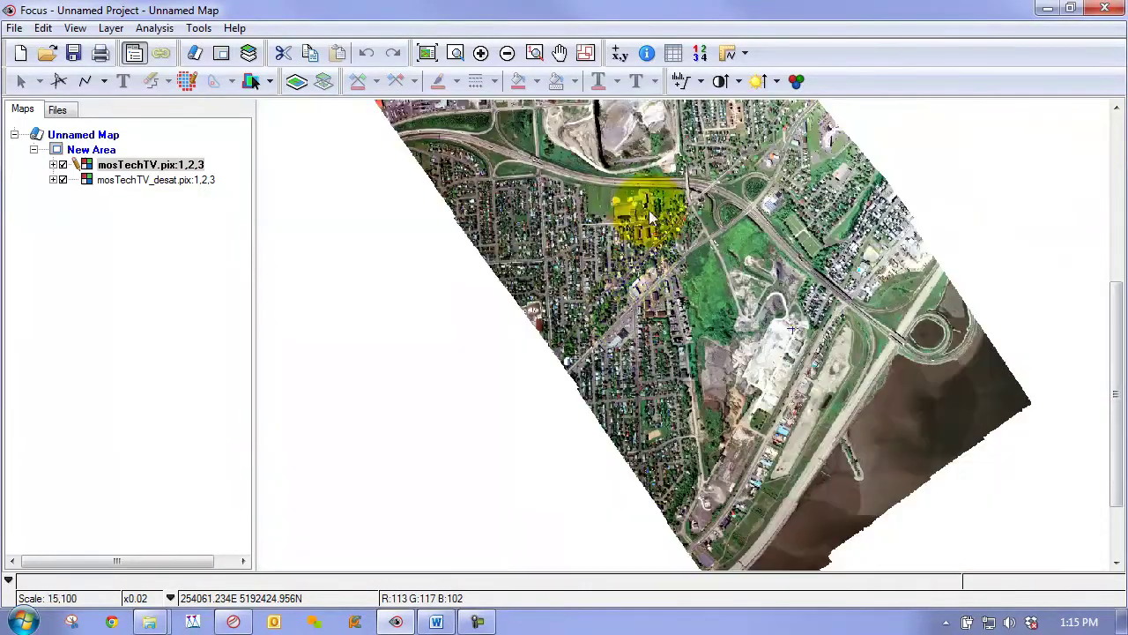
pyautogui.moveTo(650, 216); pyautogui.dragTo(650, 339)
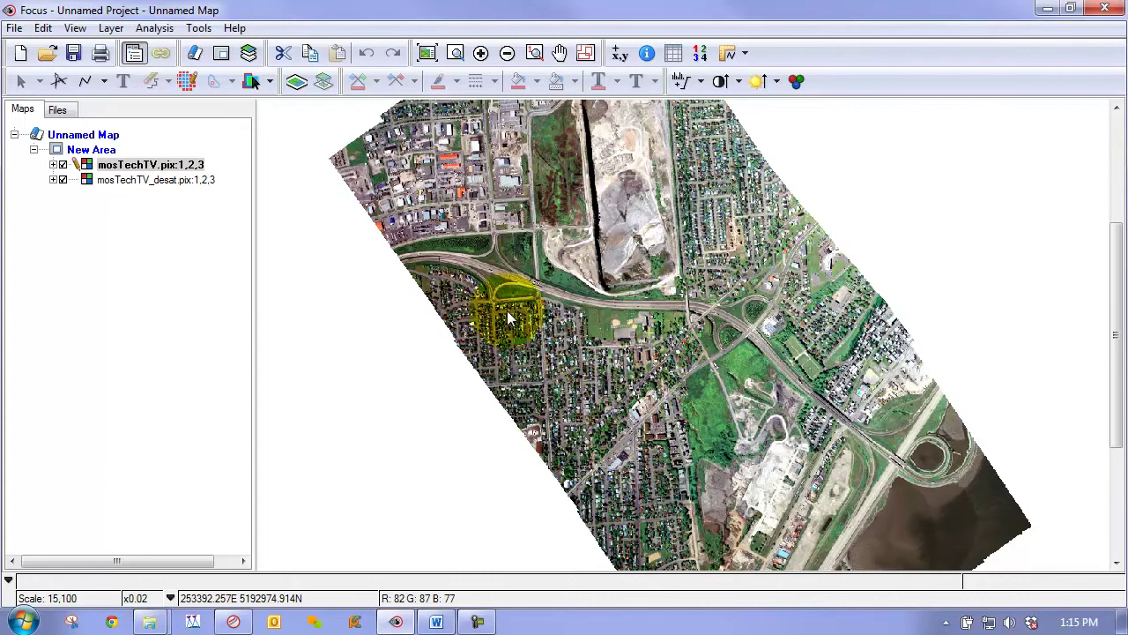
pyautogui.click(773, 453)
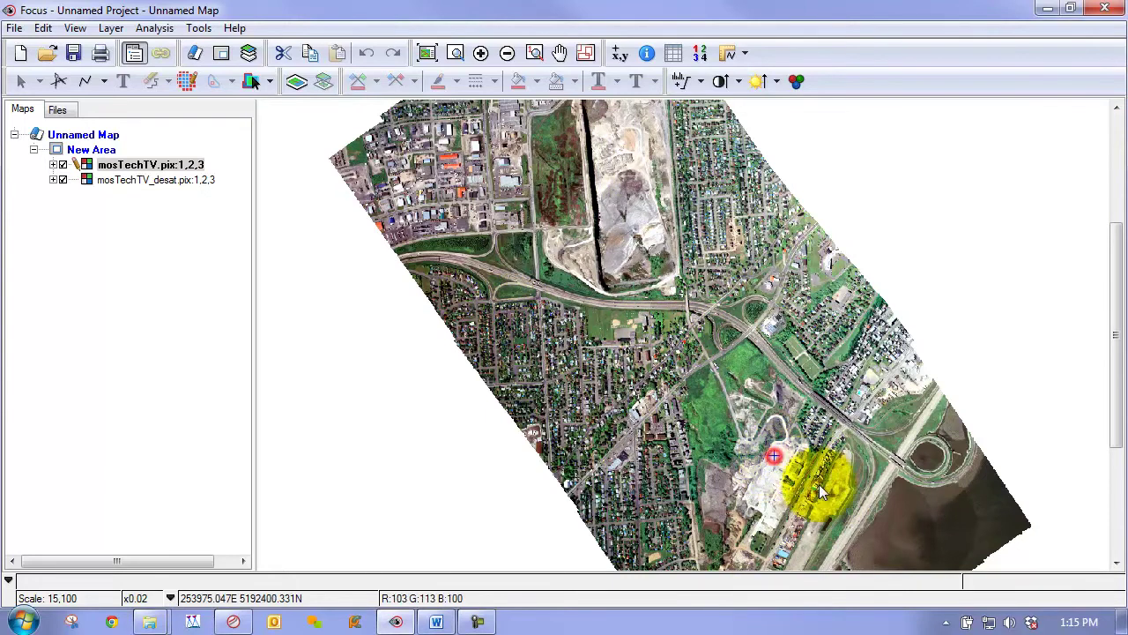
pyautogui.scroll(1, 843, 495)
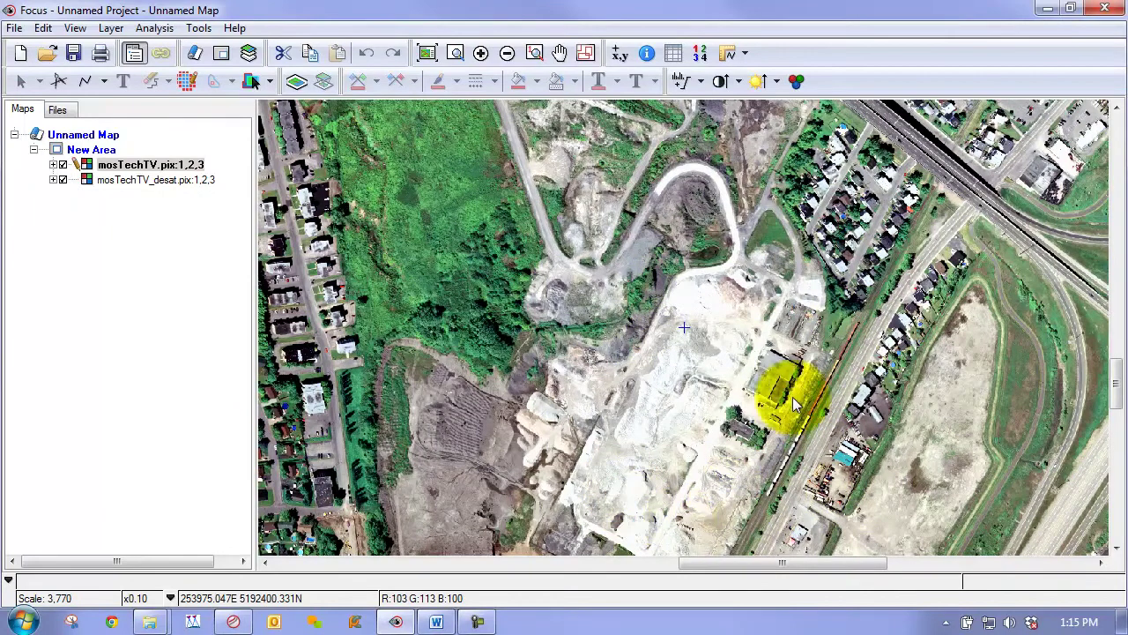
pyautogui.scroll(-2, 801, 340)
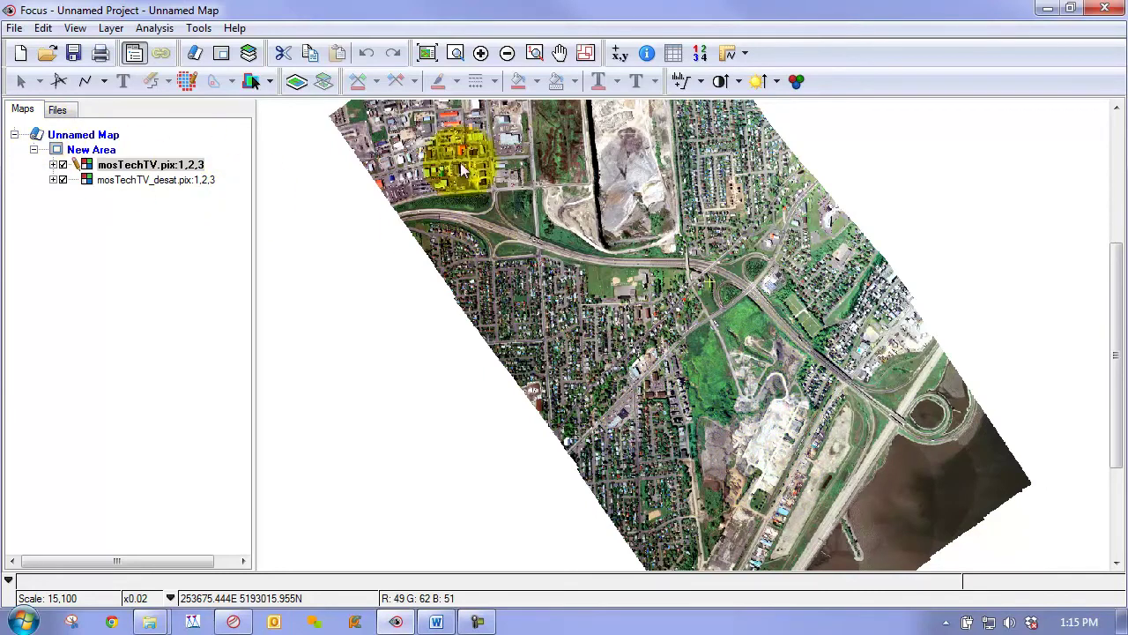
# Select mosTechTV.pix and toggle it off and on to compare with the desaturated layer.
pyautogui.click(105, 166)
pyautogui.click(62, 164)
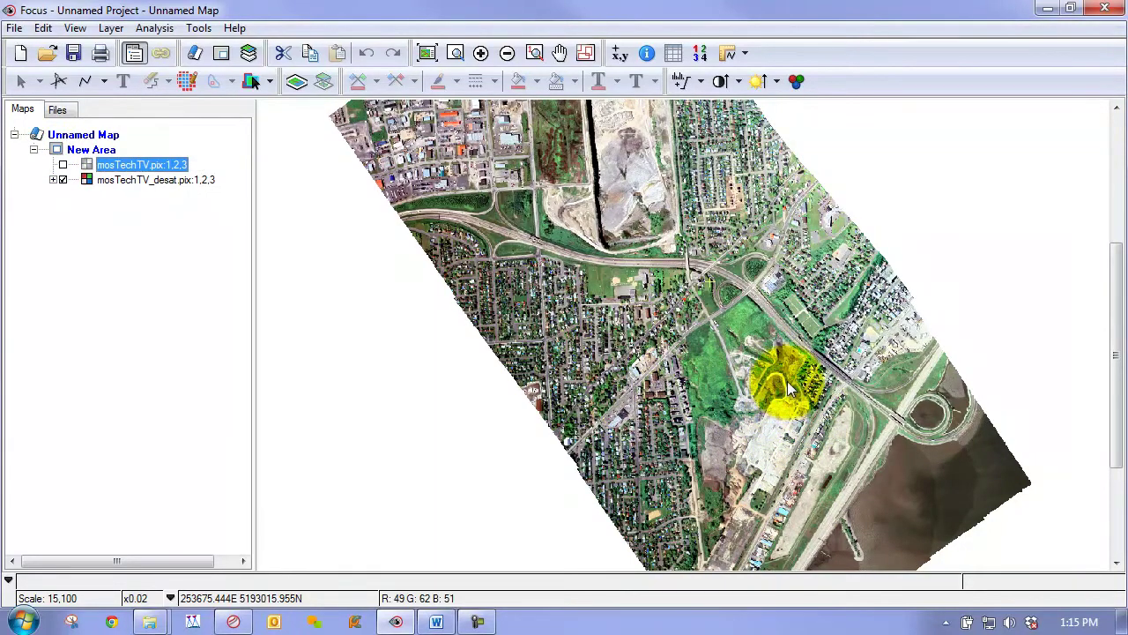
pyautogui.click(62, 165)
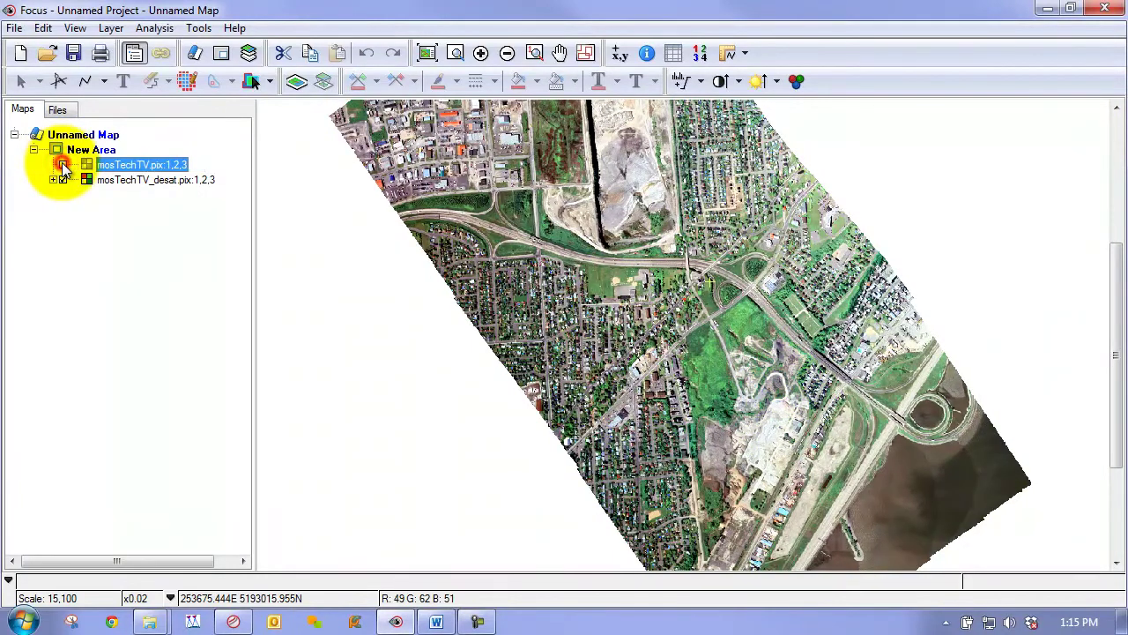
pyautogui.click(62, 165)
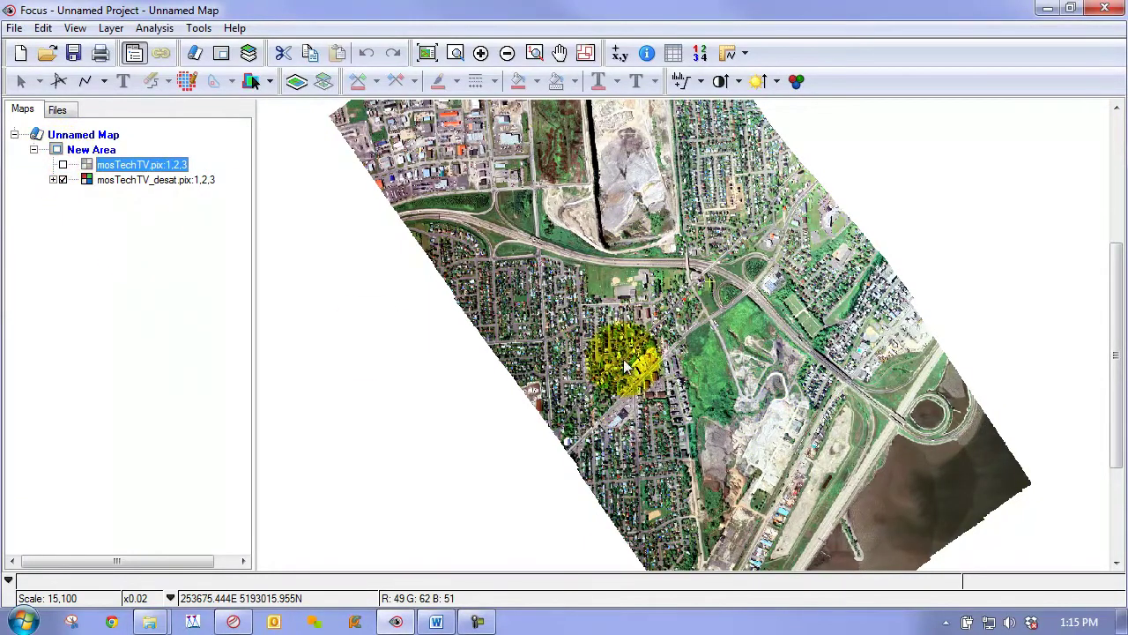
# Zoom to the quarry's bright stockpiles and hide mosTechTV.pix to reveal mosTechTV_desat.
pyautogui.click(773, 434)
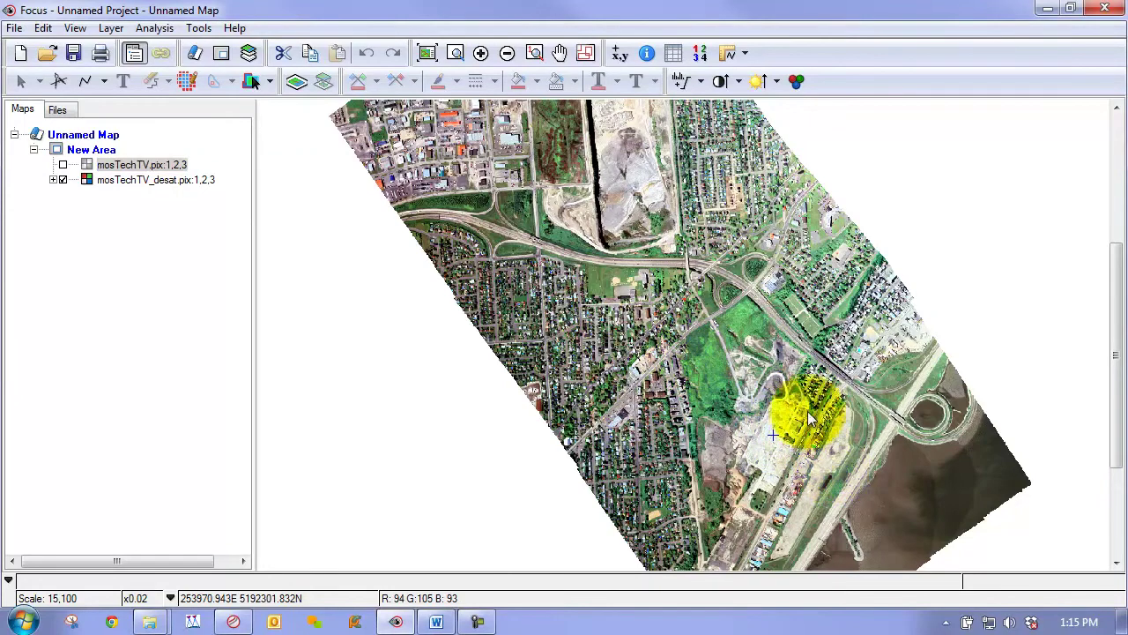
pyautogui.click(63, 165)
pyautogui.scroll(3, 795, 432)
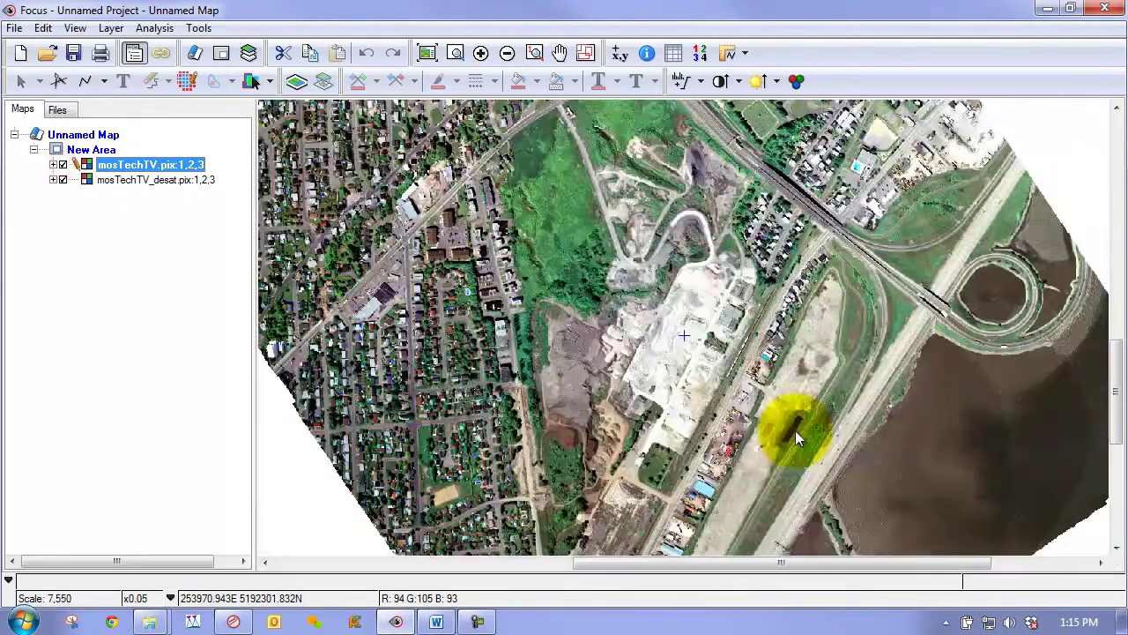
pyautogui.moveTo(717, 290); pyautogui.dragTo(713, 396)
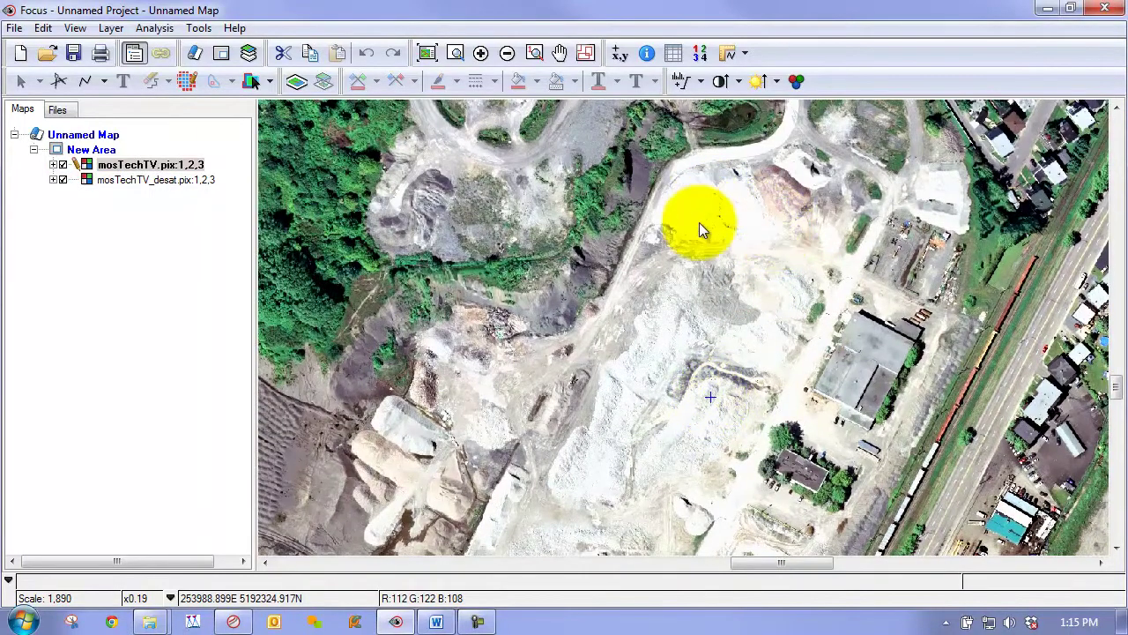
pyautogui.click(62, 165)
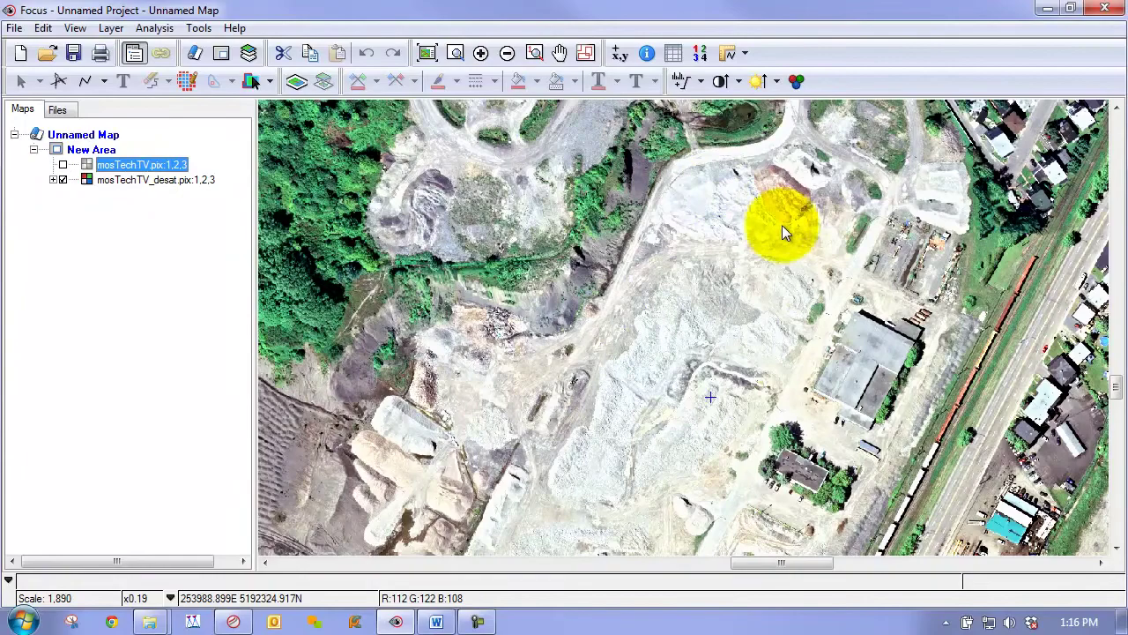
# Pan to the residential neighbourhood with the pool and compare original versus desaturated there.
pyautogui.moveTo(931, 219); pyautogui.dragTo(877, 256)
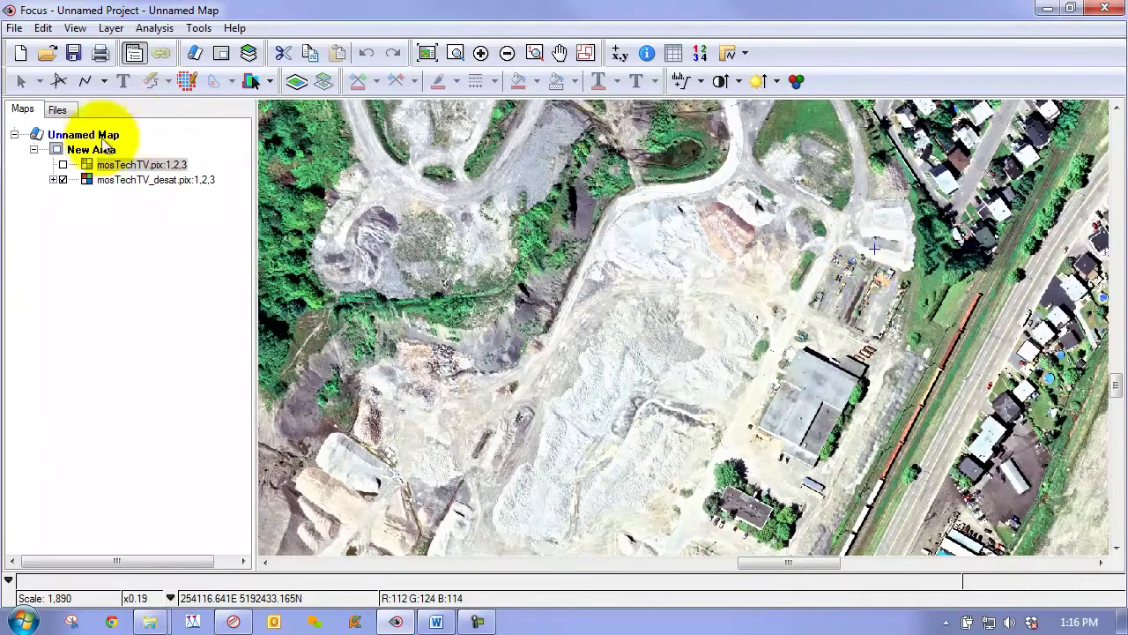
pyautogui.click(62, 165)
pyautogui.moveTo(700, 138); pyautogui.dragTo(478, 422)
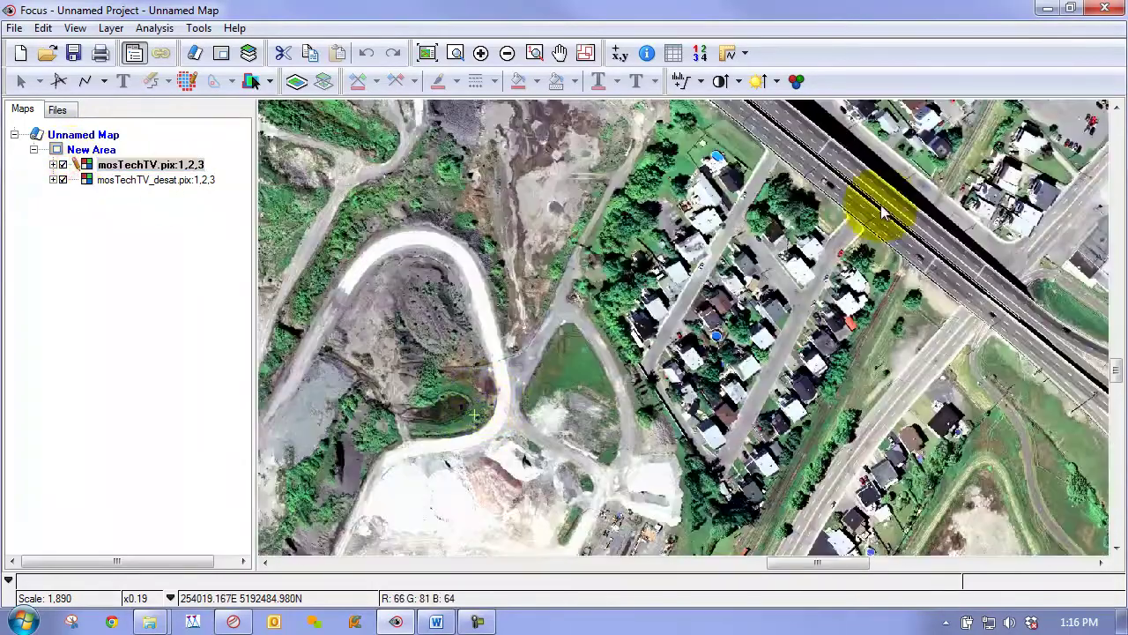
pyautogui.moveTo(869, 201); pyautogui.dragTo(549, 432)
pyautogui.moveTo(837, 242); pyautogui.dragTo(503, 315)
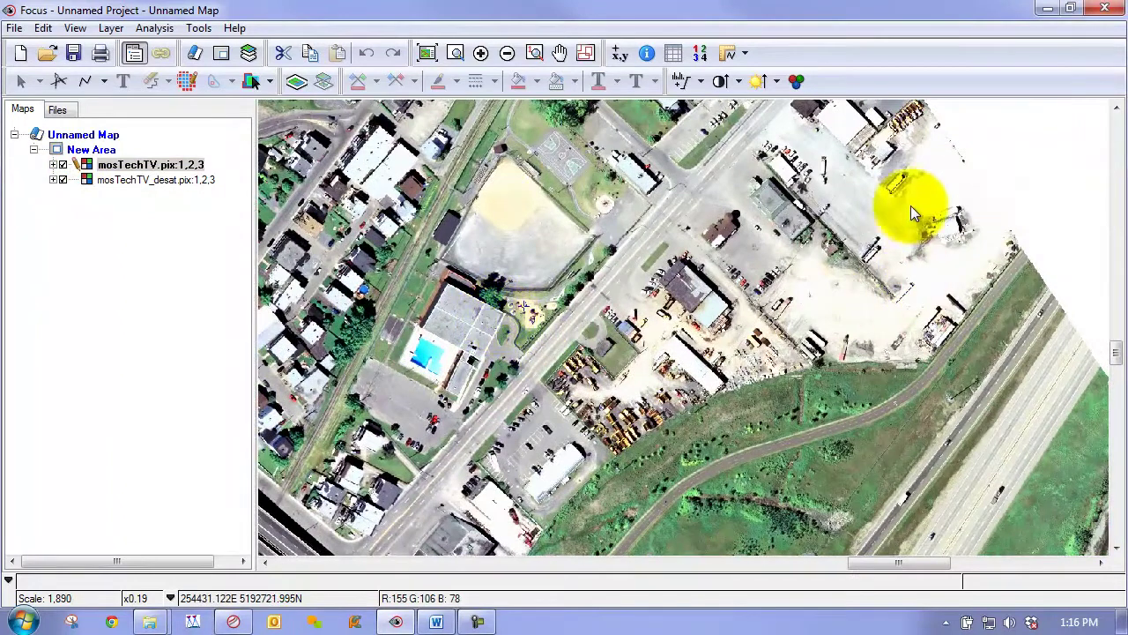
pyautogui.click(63, 165)
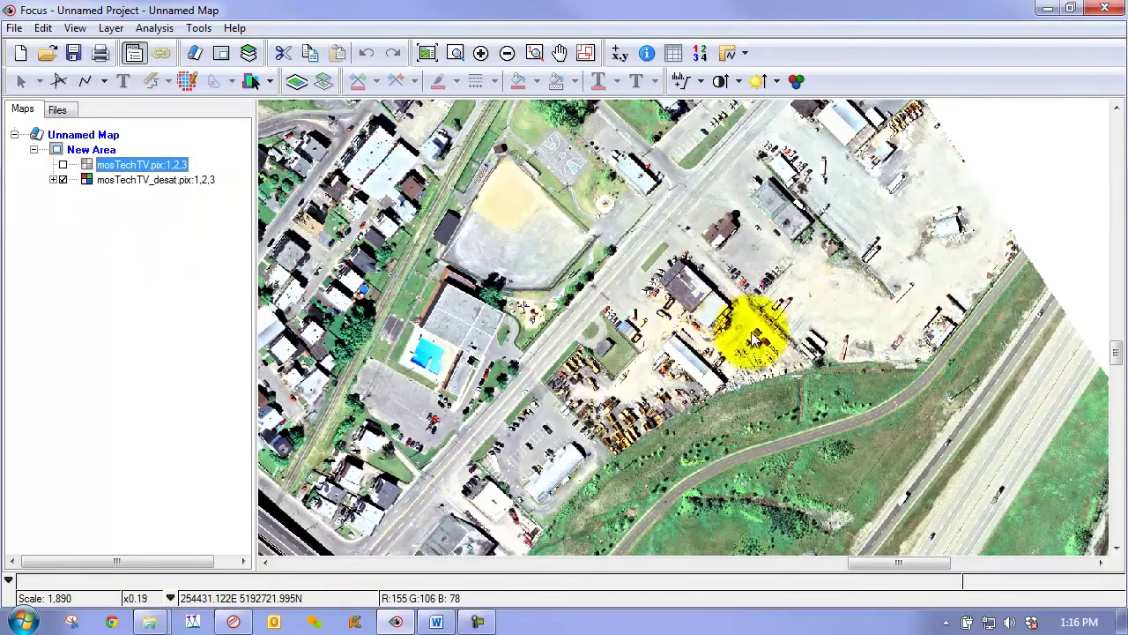
# Move past the highway overpass back to the quarry, centring the rubble pile with the original shown.
pyautogui.moveTo(454, 252); pyautogui.dragTo(917, 352)
pyautogui.moveTo(617, 373); pyautogui.dragTo(893, 277)
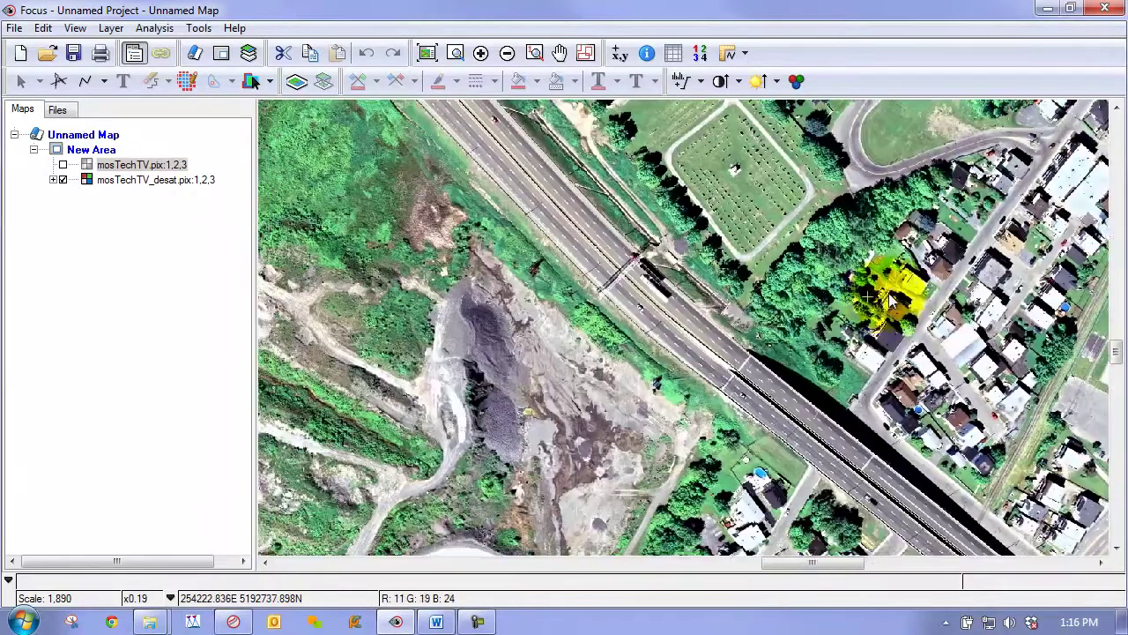
pyautogui.scroll(-6, 869, 297)
pyautogui.scroll(3, 622, 244)
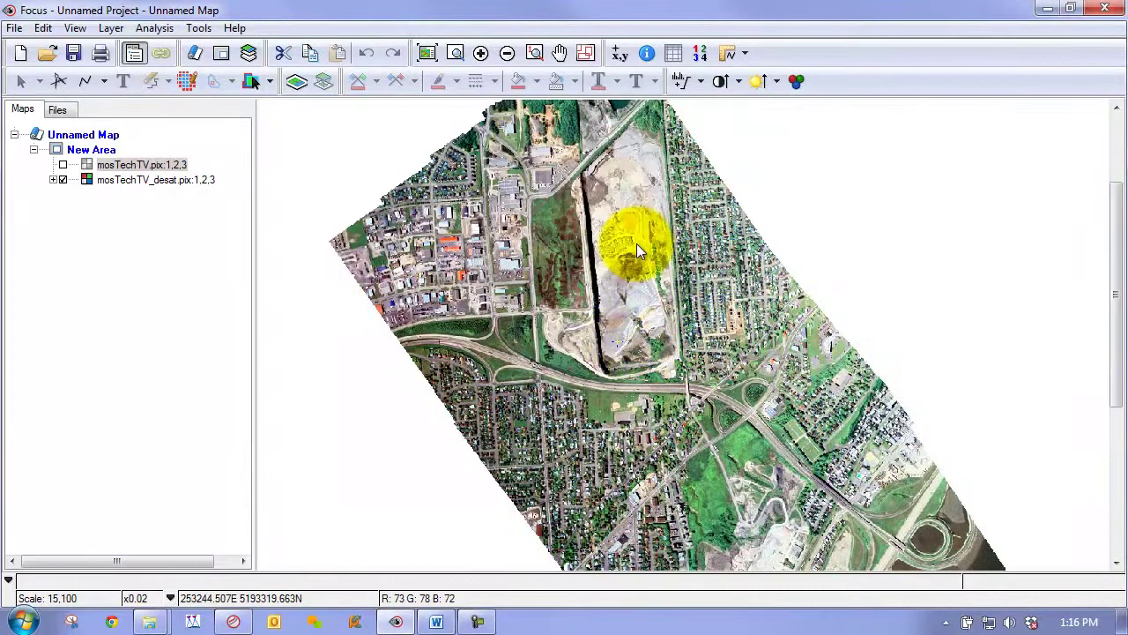
pyautogui.scroll(-1, 661, 302)
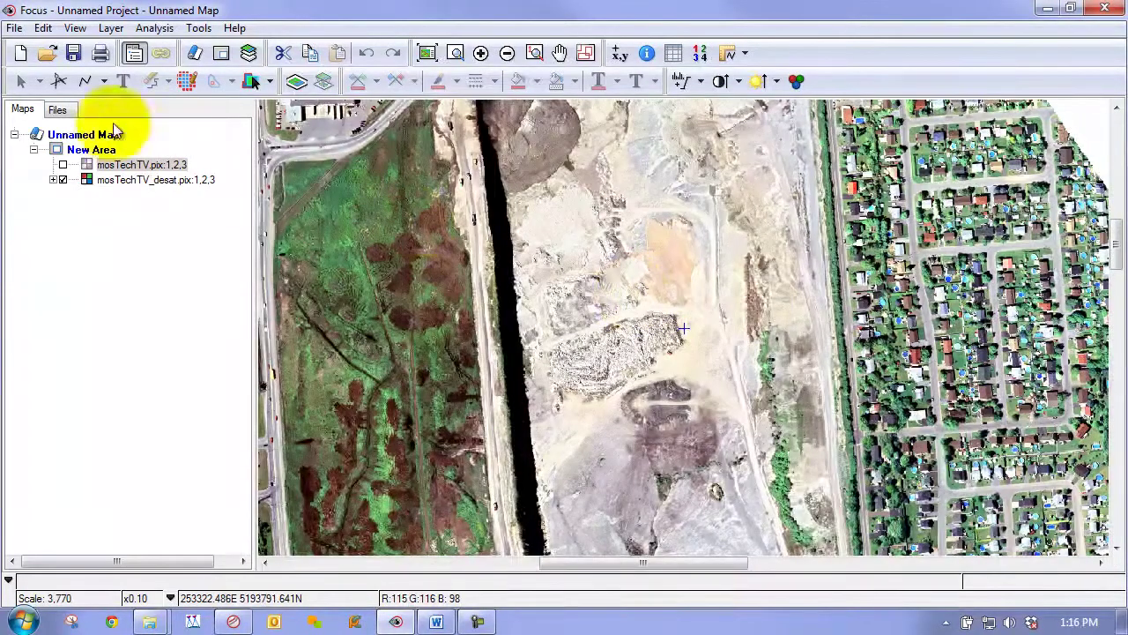
pyautogui.click(62, 165)
pyautogui.scroll(1, 609, 352)
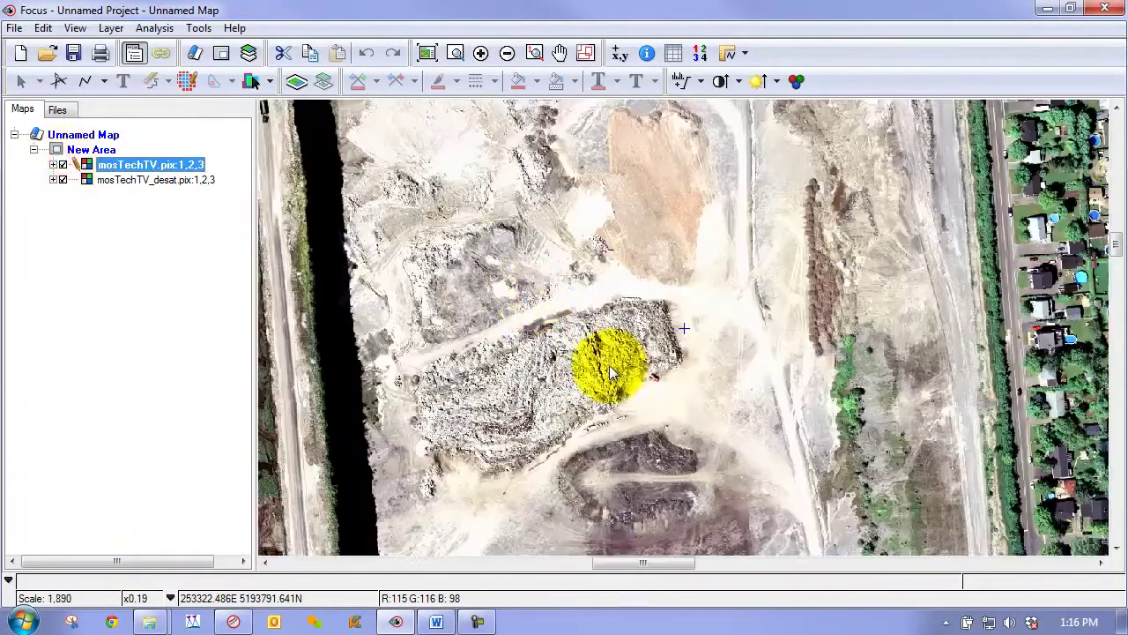
pyautogui.moveTo(599, 354); pyautogui.dragTo(615, 322)
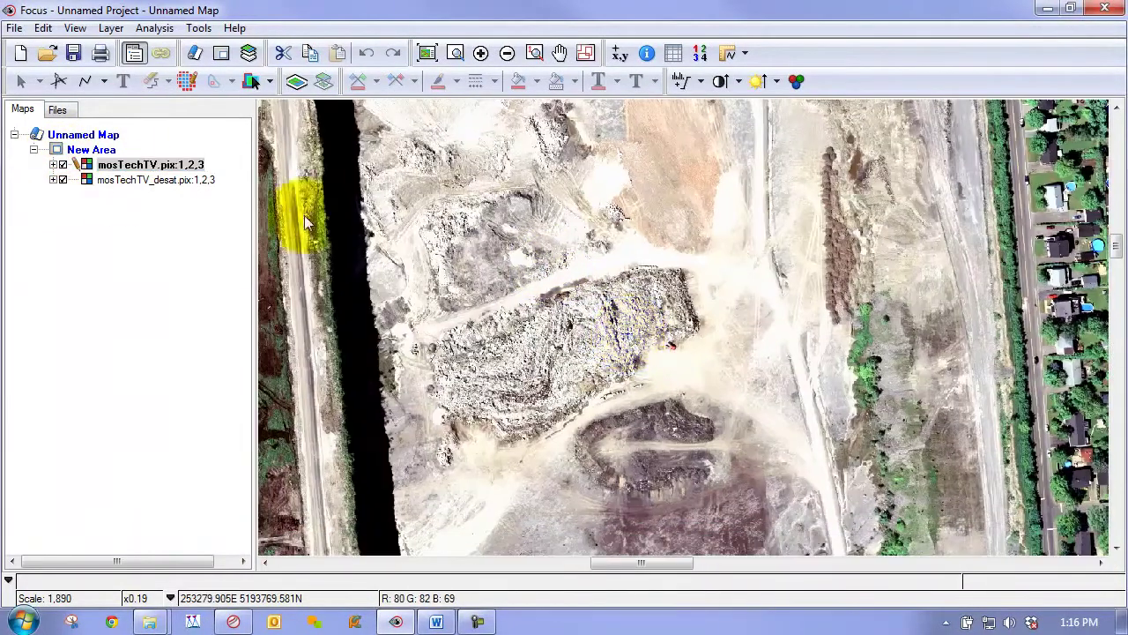
# Toggle mosTechTV.pix to compare the pit, leave it hidden, and view the wetland to the west.
pyautogui.click(63, 165)
pyautogui.click(63, 165)
pyautogui.click(62, 164)
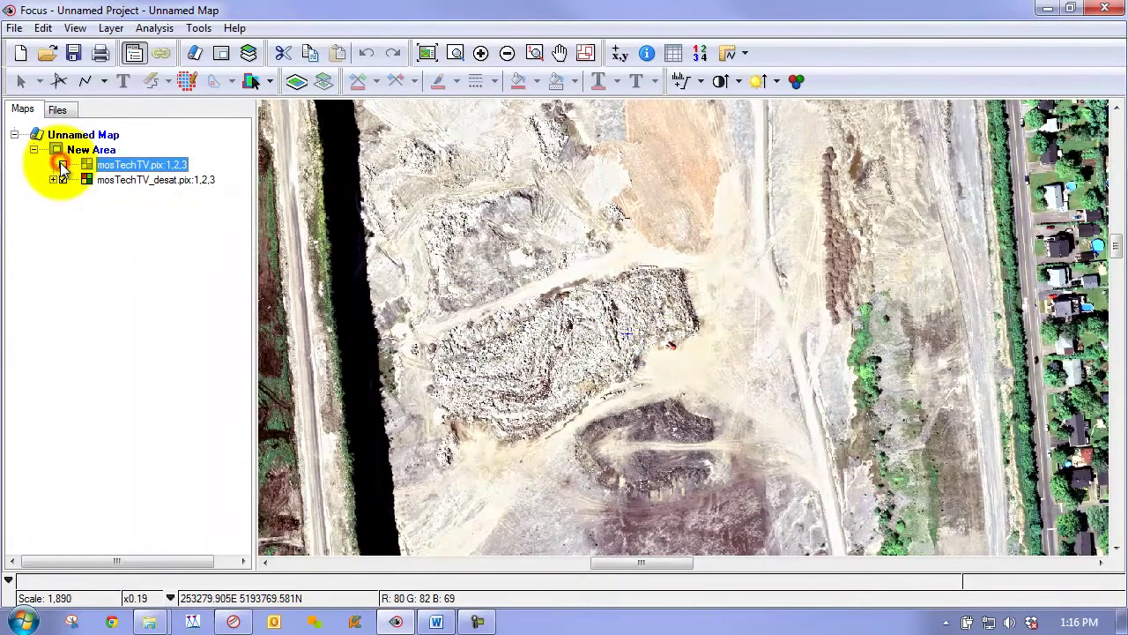
pyautogui.scroll(-1, 604, 324)
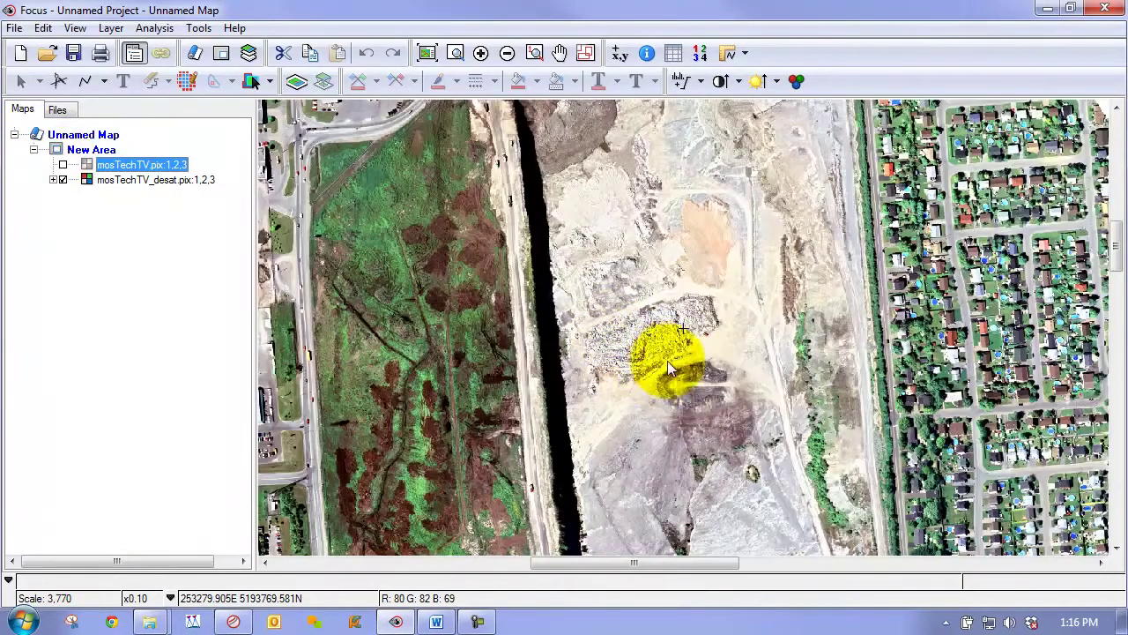
pyautogui.moveTo(656, 364); pyautogui.dragTo(776, 335)
pyautogui.scroll(-1, 769, 357)
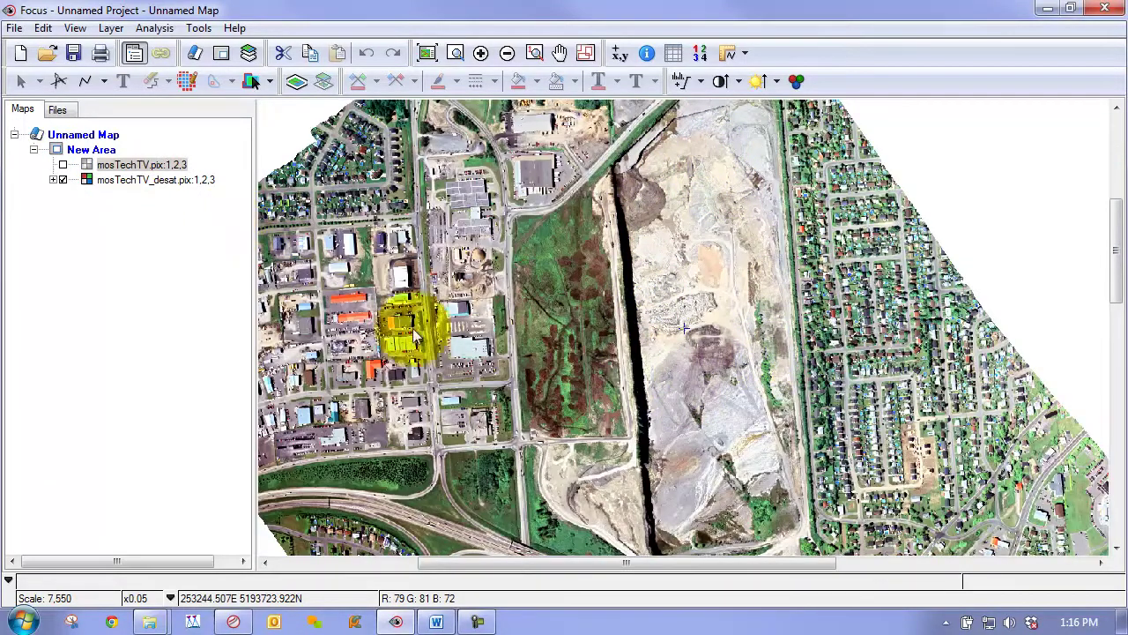
pyautogui.scroll(1, 457, 300)
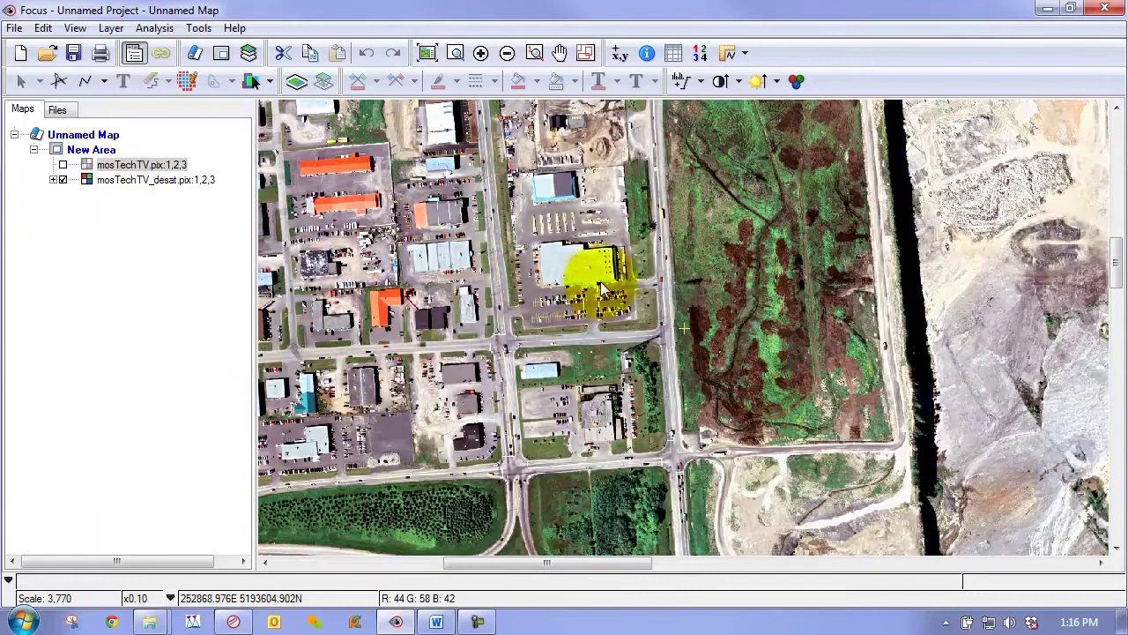
pyautogui.scroll(1, 617, 254)
# Compare another mosaic area, then pan east to the construction area beside the canal, original hidden.
pyautogui.moveTo(703, 227); pyautogui.dragTo(712, 358)
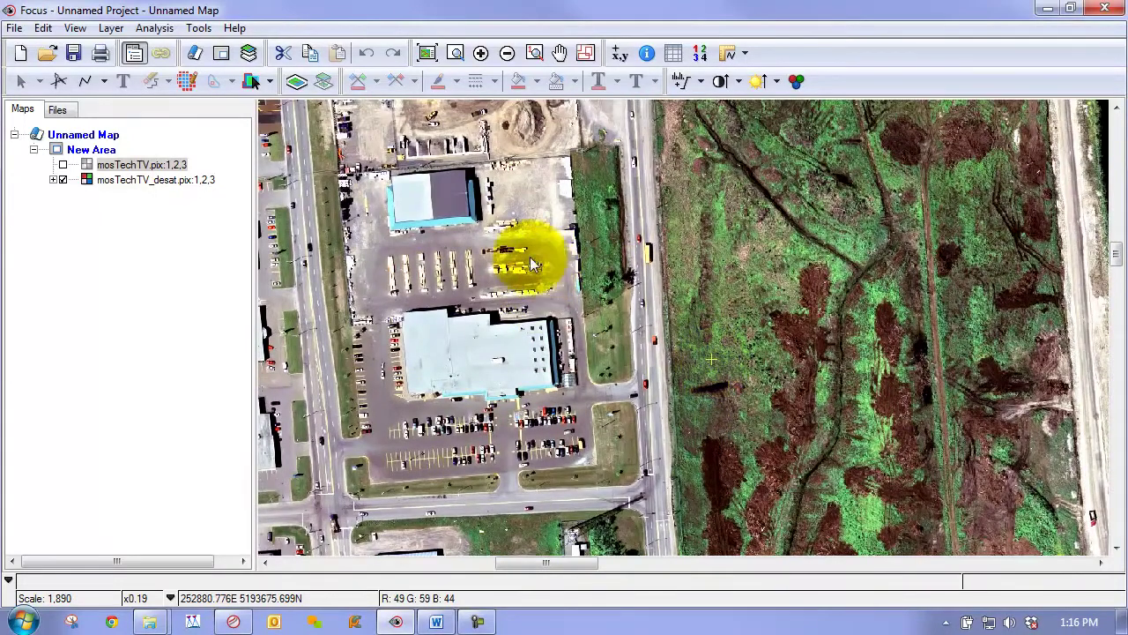
pyautogui.click(63, 165)
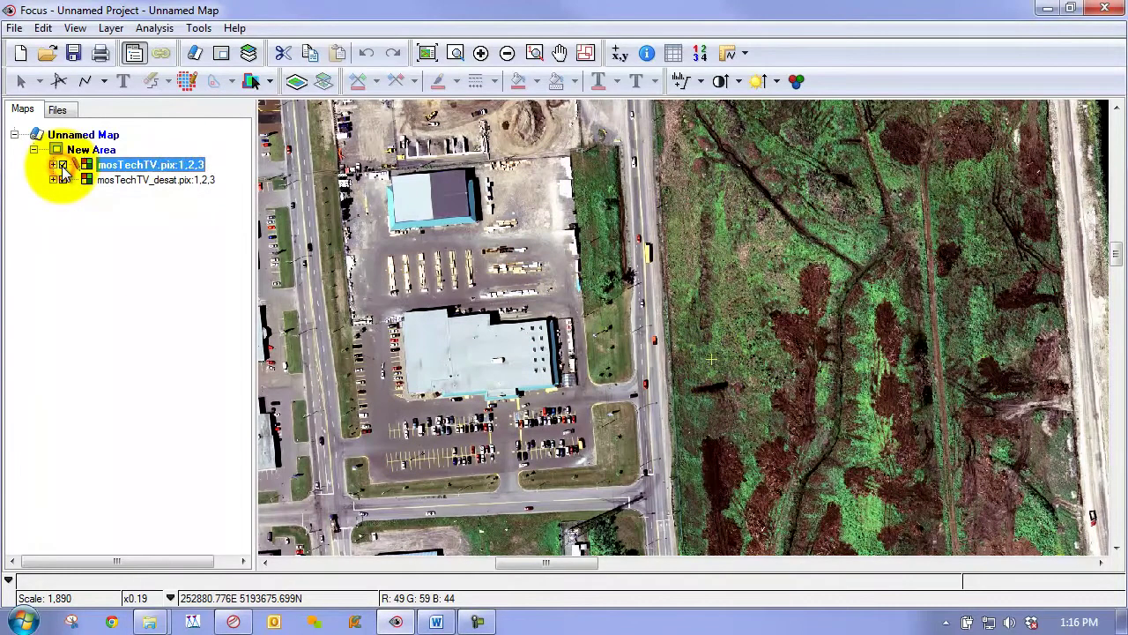
pyautogui.click(63, 165)
pyautogui.click(63, 165)
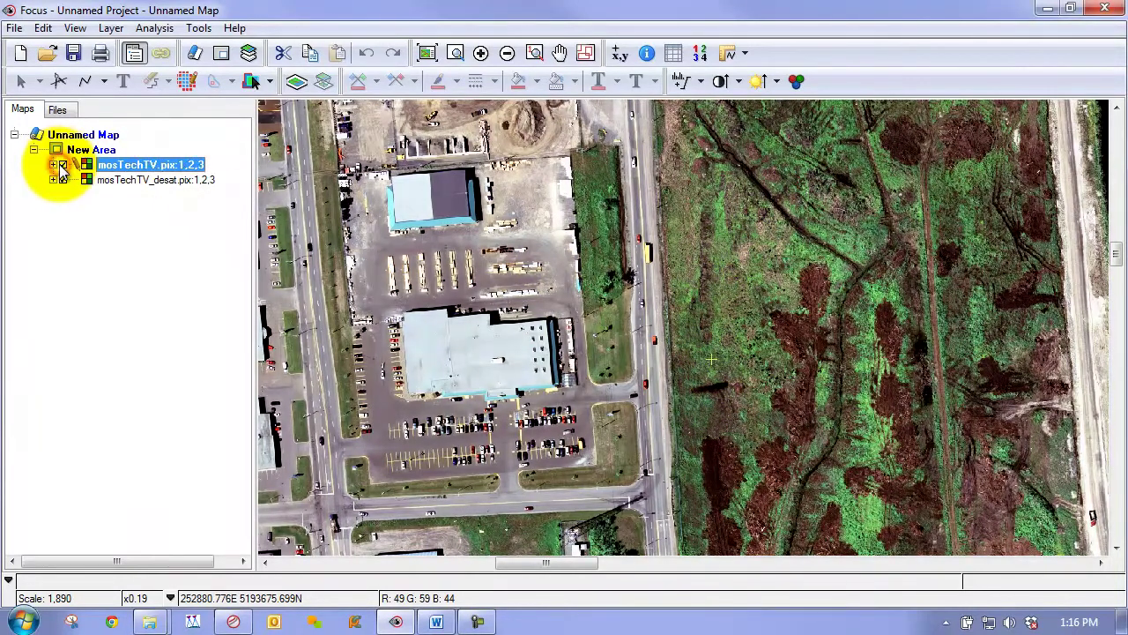
pyautogui.click(63, 165)
pyautogui.moveTo(876, 361); pyautogui.dragTo(479, 327)
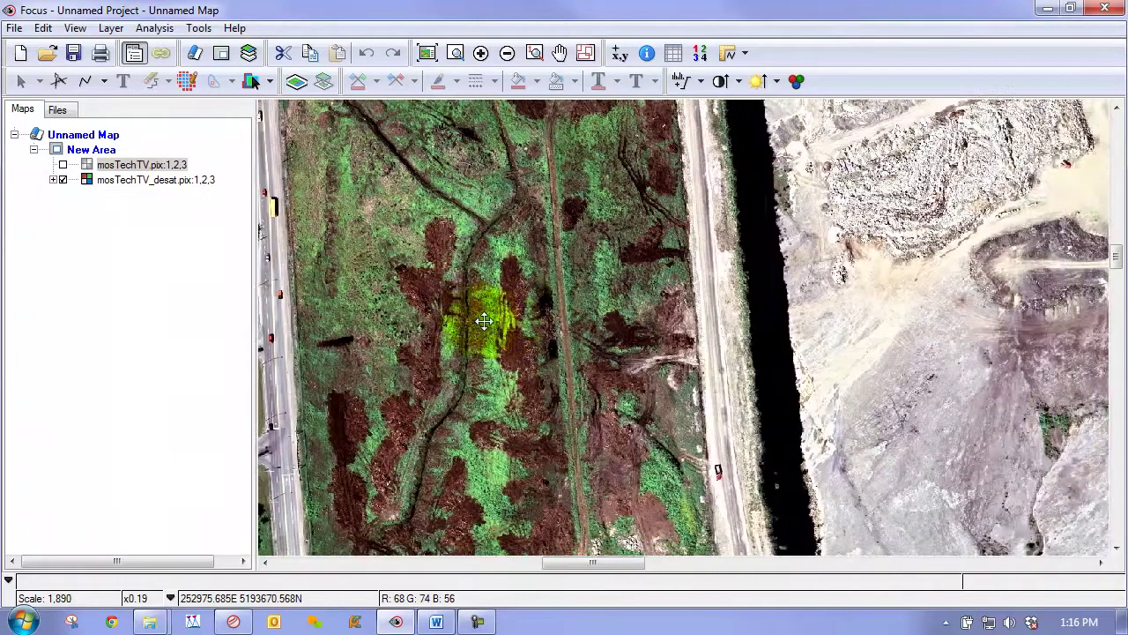
pyautogui.moveTo(877, 370); pyautogui.dragTo(667, 327)
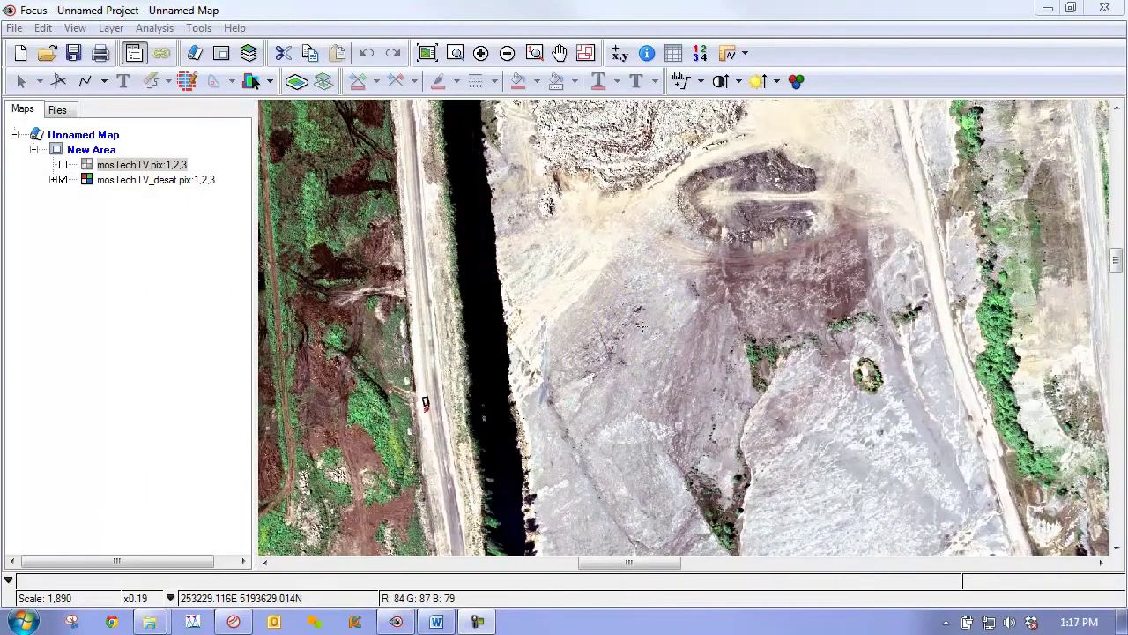
# Remove mosTechTV_desat from the map area and remove its folder from the project.
pyautogui.click(120, 179)
pyautogui.rightClick(119, 179)
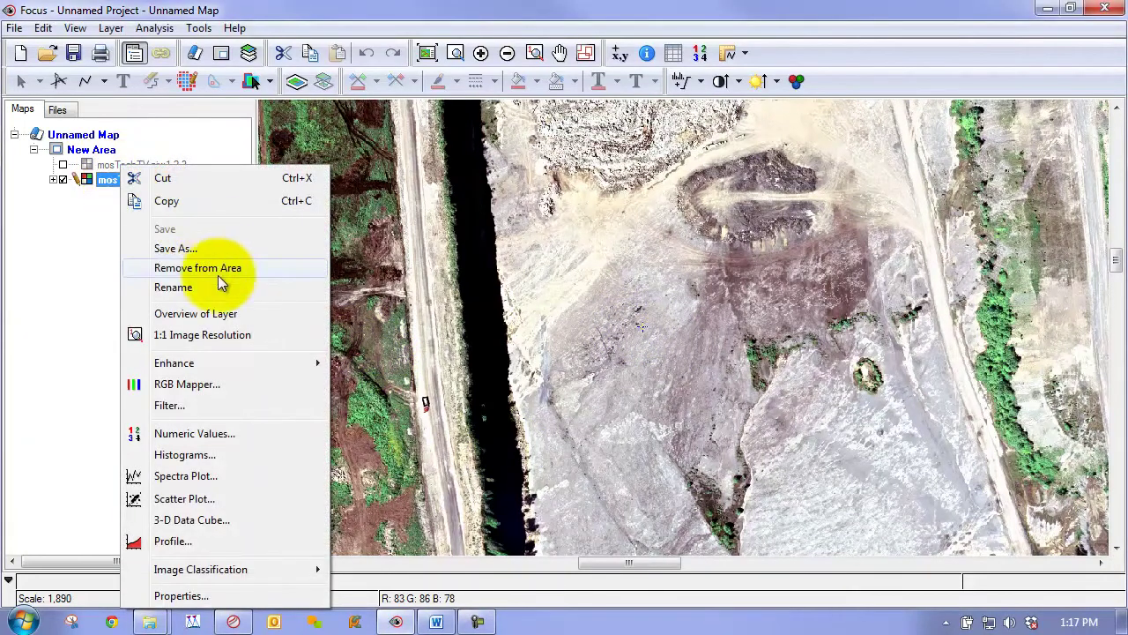
pyautogui.click(188, 268)
pyautogui.click(58, 109)
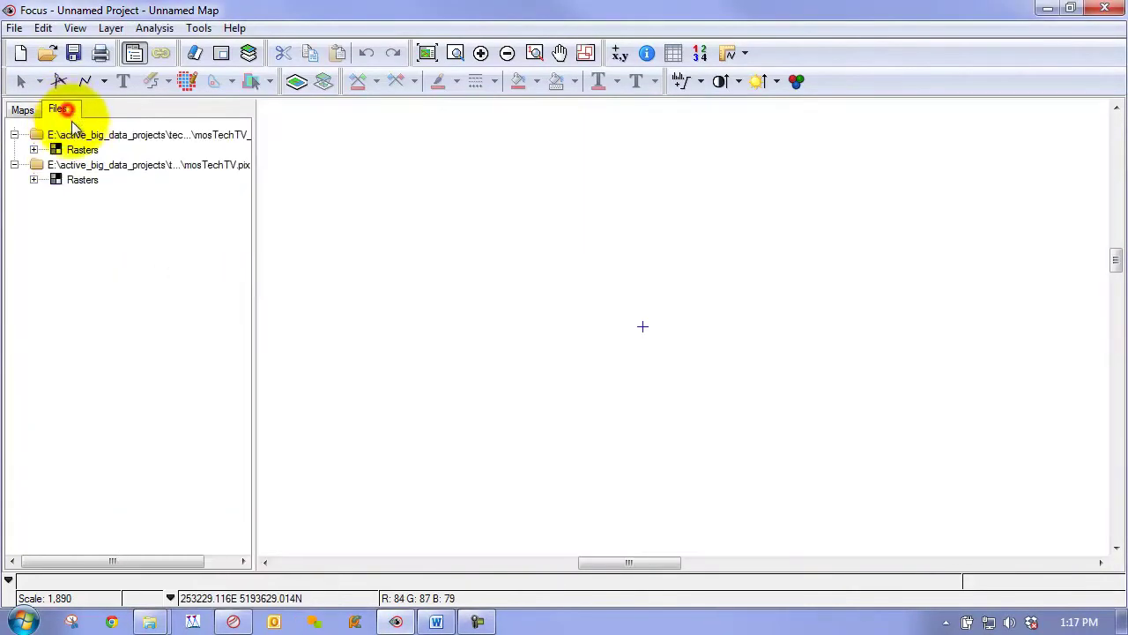
pyautogui.rightClick(105, 138)
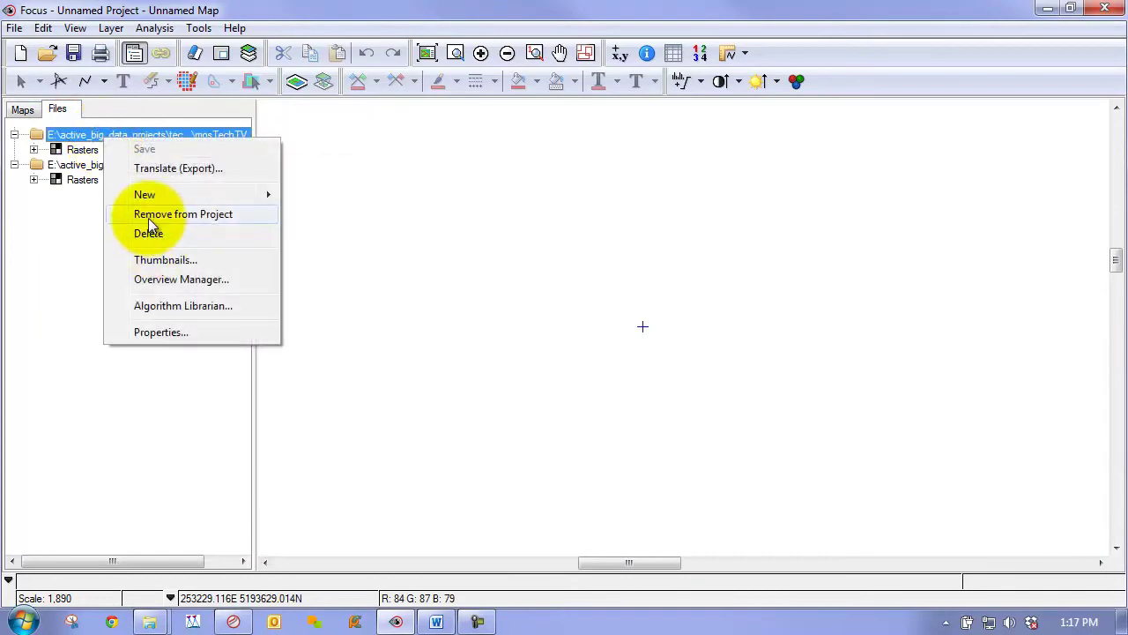
pyautogui.click(147, 215)
pyautogui.click(23, 109)
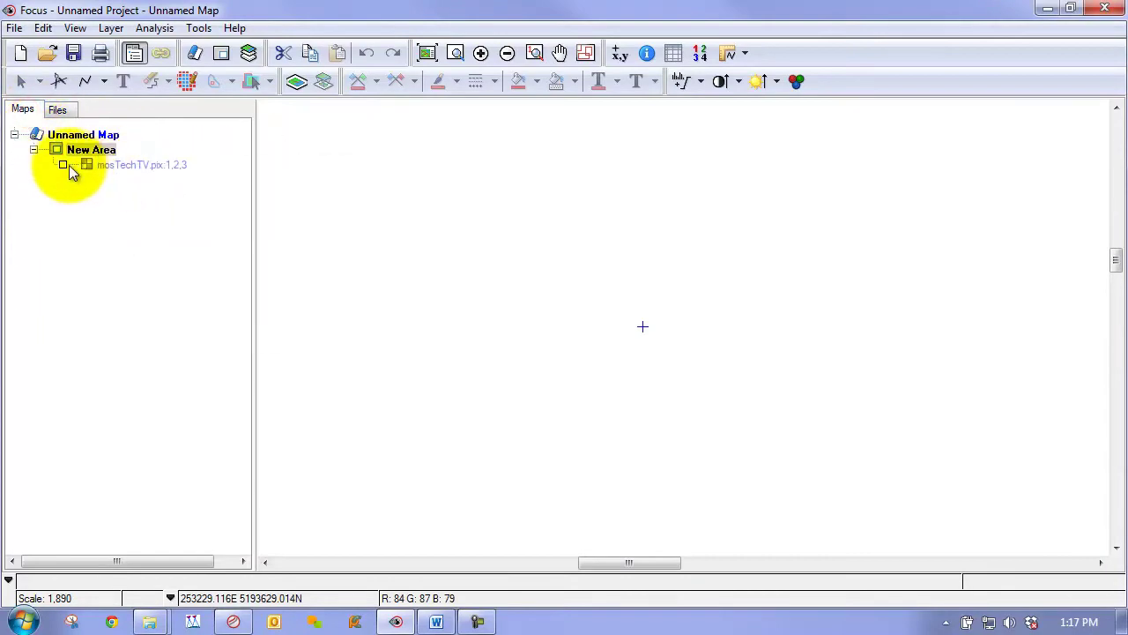
# Switch mosTechTV.pix back on and zoom out over the full mosaic, south of the highway.
pyautogui.click(65, 165)
pyautogui.scroll(-1, 590, 275)
pyautogui.scroll(-1, 742, 293)
pyautogui.scroll(-1, 730, 379)
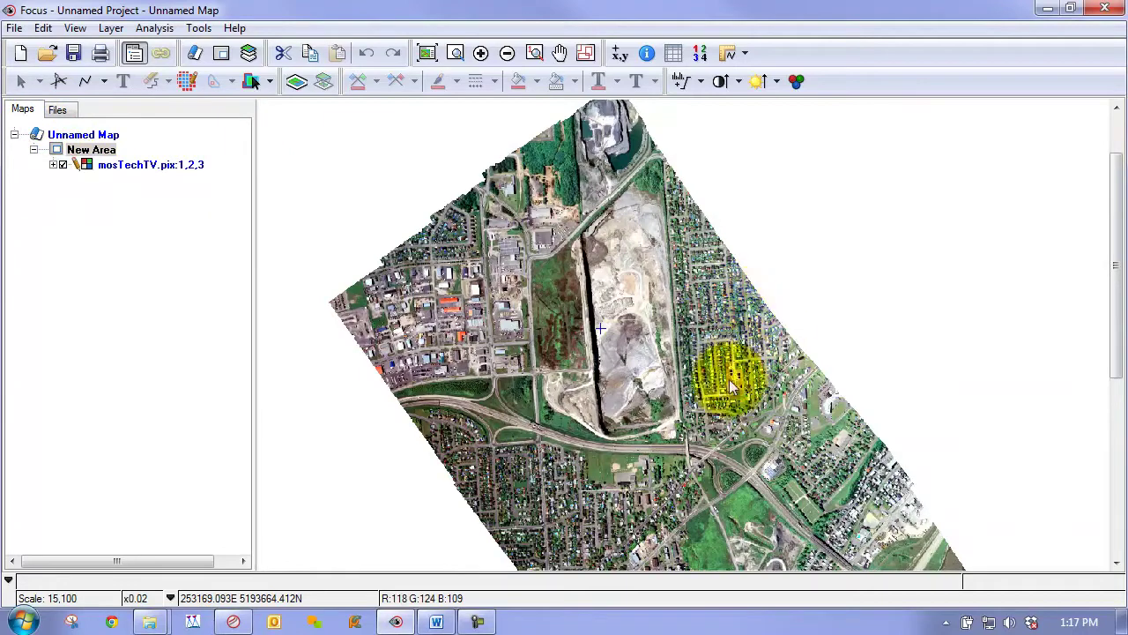
pyautogui.scroll(-1, 730, 381)
pyautogui.scroll(1, 532, 308)
pyautogui.moveTo(736, 417); pyautogui.dragTo(685, 267)
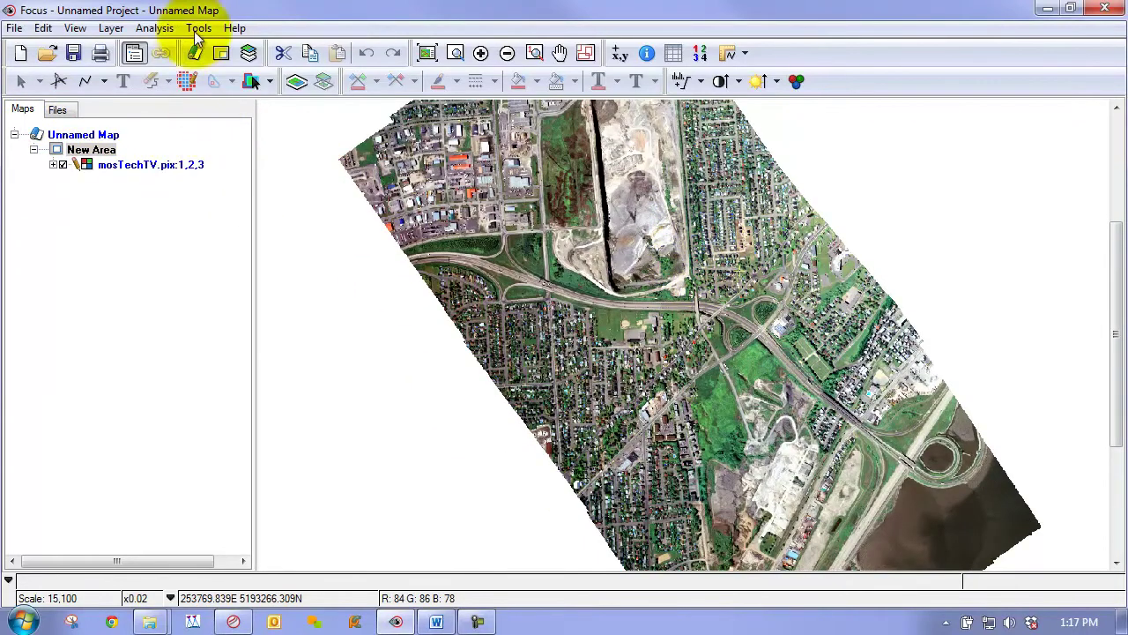
# Open the Algorithm Librarian from the Tools menu to launch DESATUR.
pyautogui.click(197, 29)
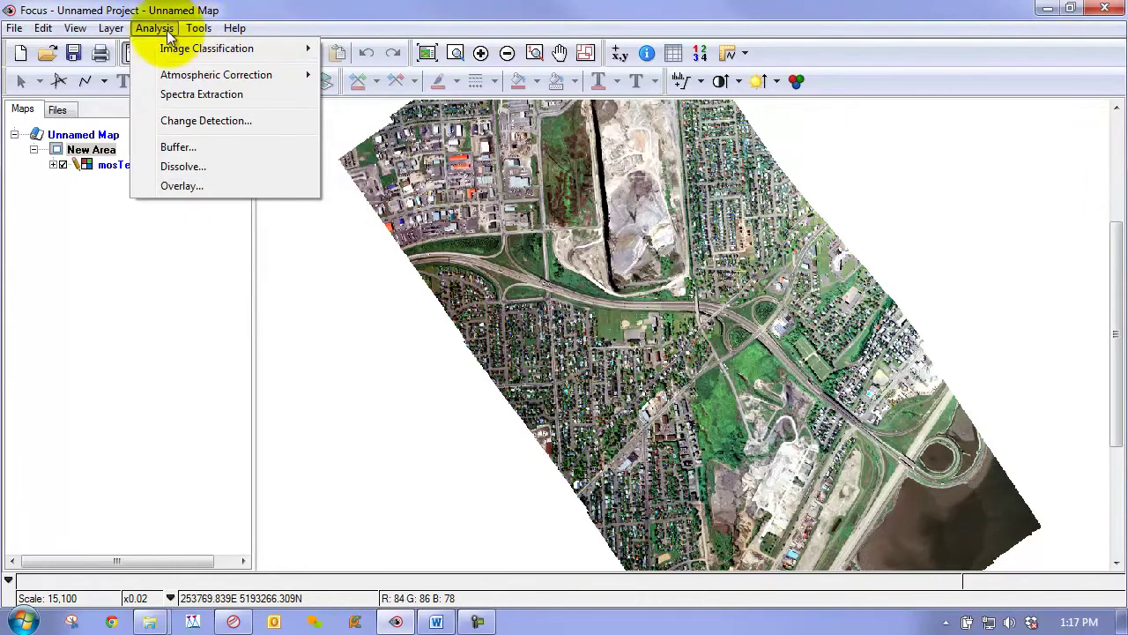
pyautogui.click(207, 48)
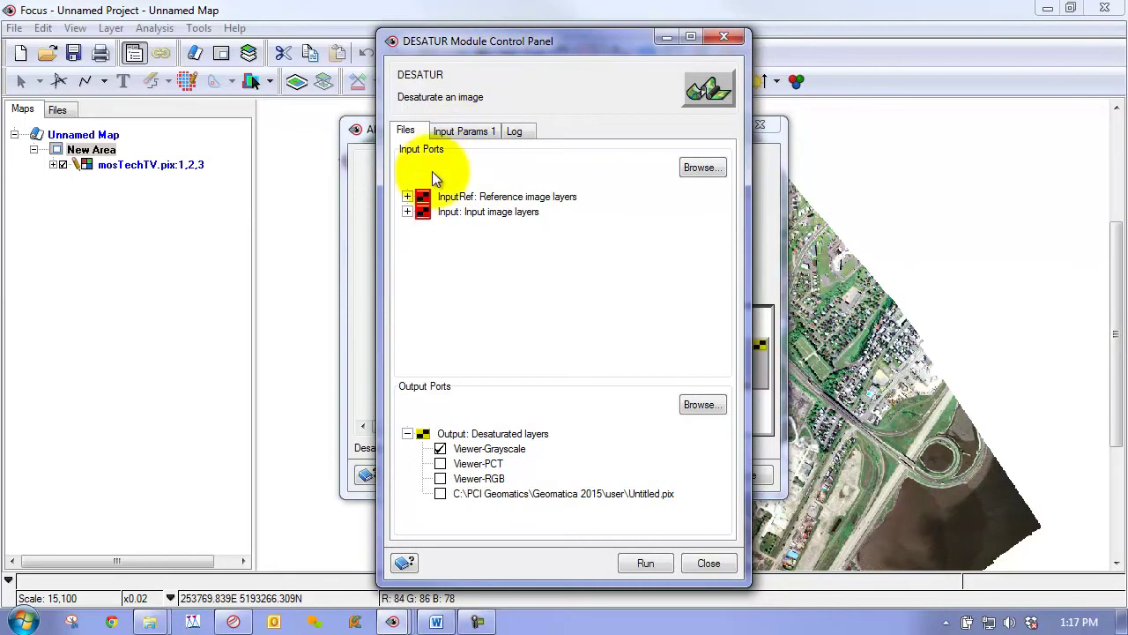
# Tick mosTechTV channels 1–3 as the DESATUR reference (InputRef) layers.
pyautogui.click(405, 130)
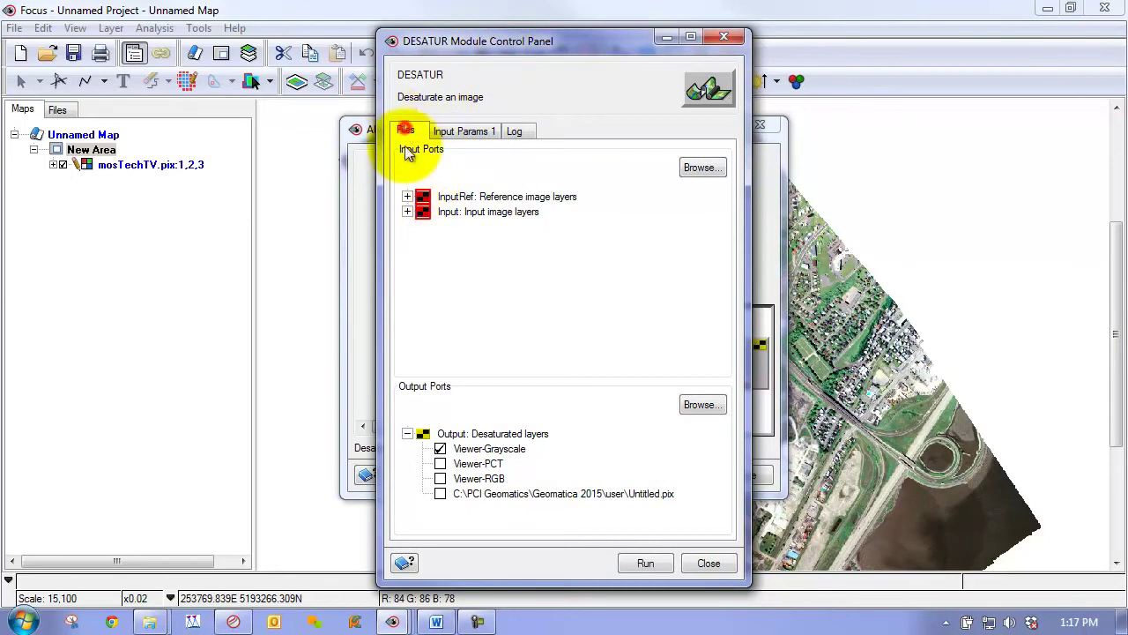
pyautogui.click(407, 198)
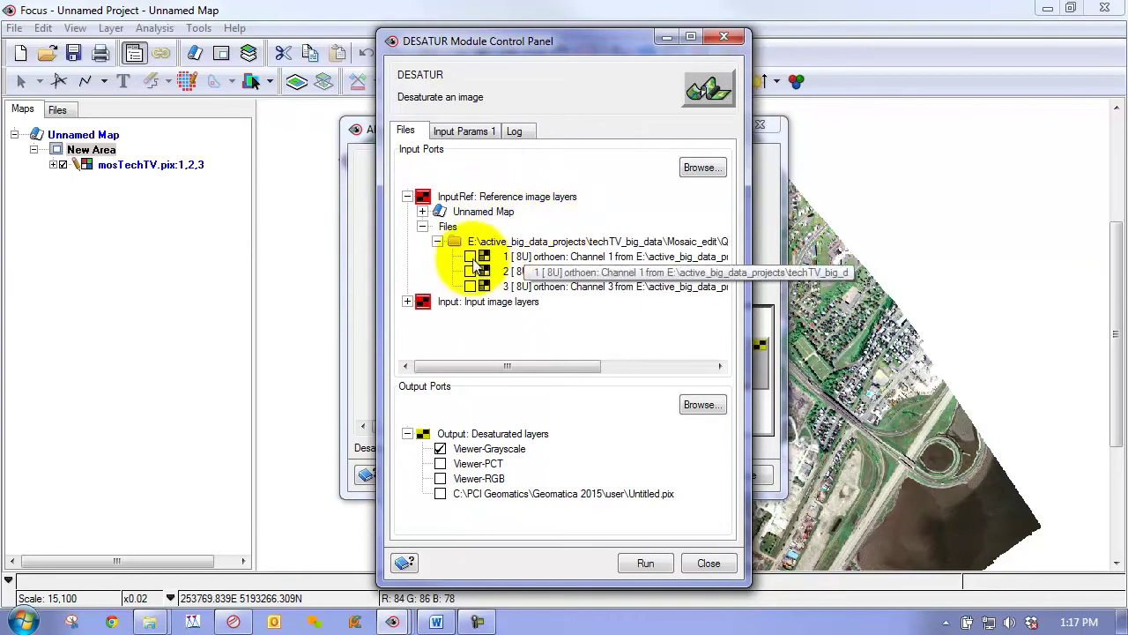
pyautogui.click(469, 257)
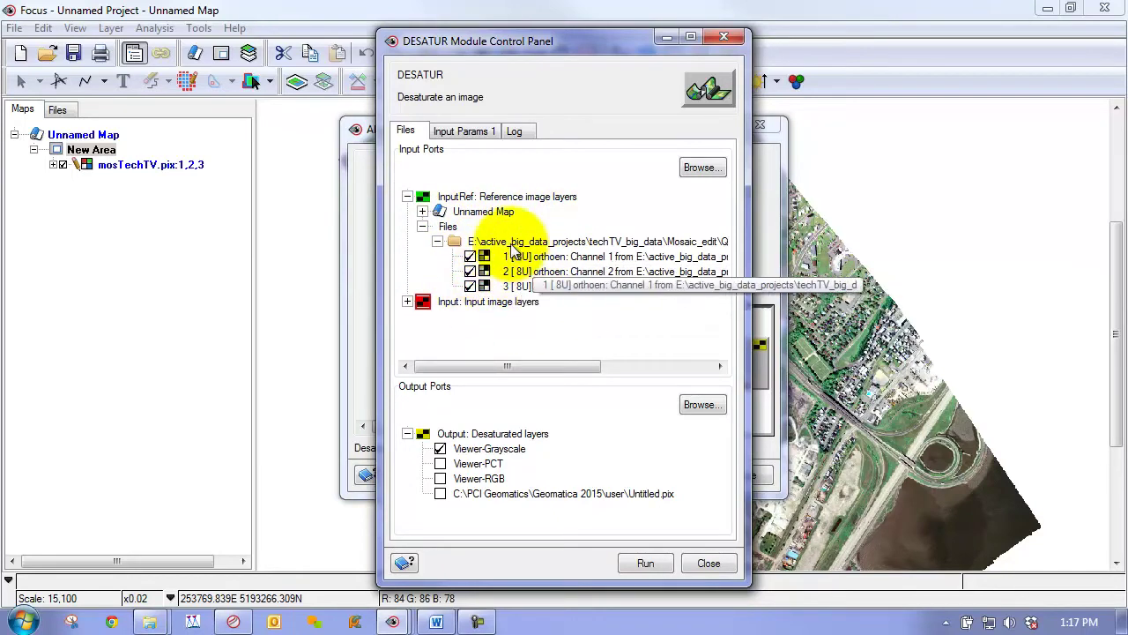
pyautogui.click(408, 197)
# Tick channels 1–3 as Input layers and output to Viewer-RGB instead of Viewer-Grayscale.
pyautogui.click(408, 211)
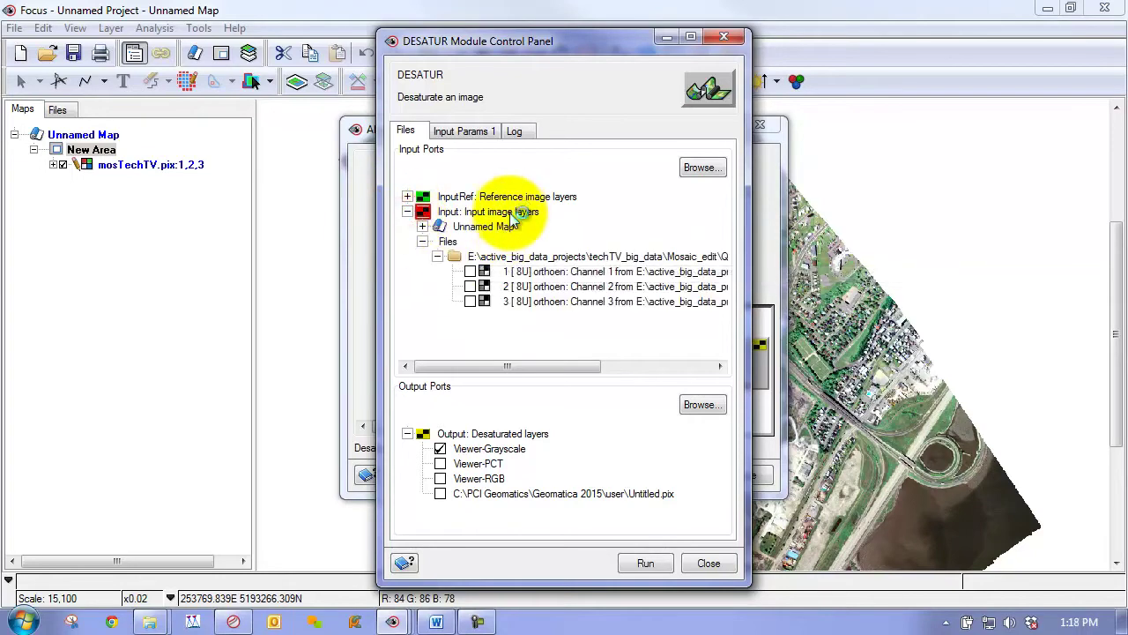
pyautogui.click(470, 286)
pyautogui.click(469, 302)
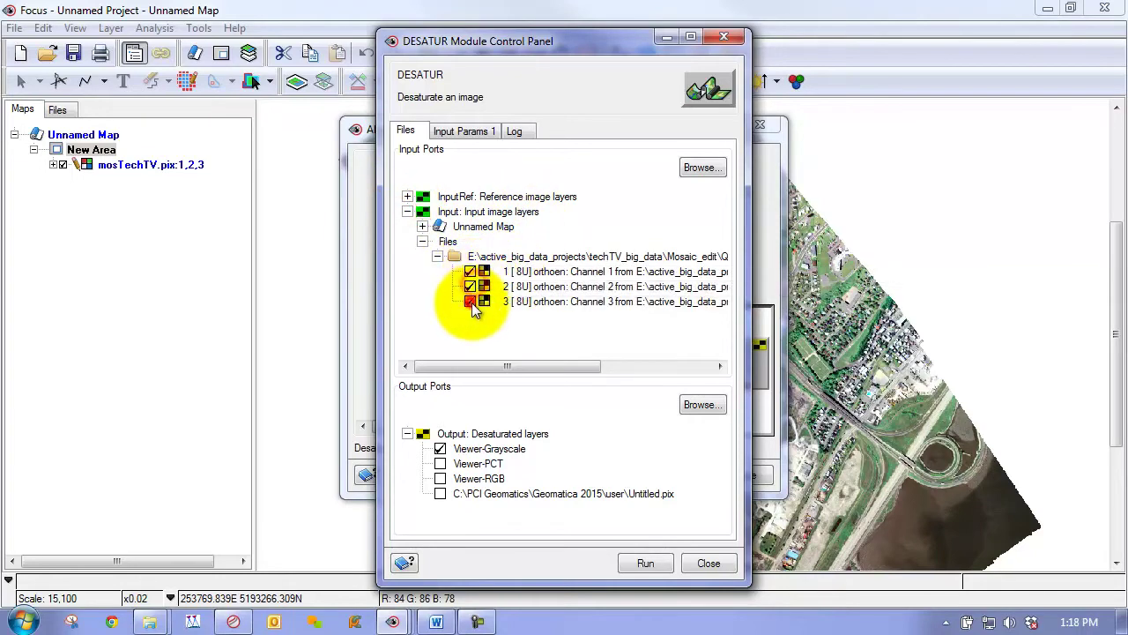
pyautogui.click(407, 212)
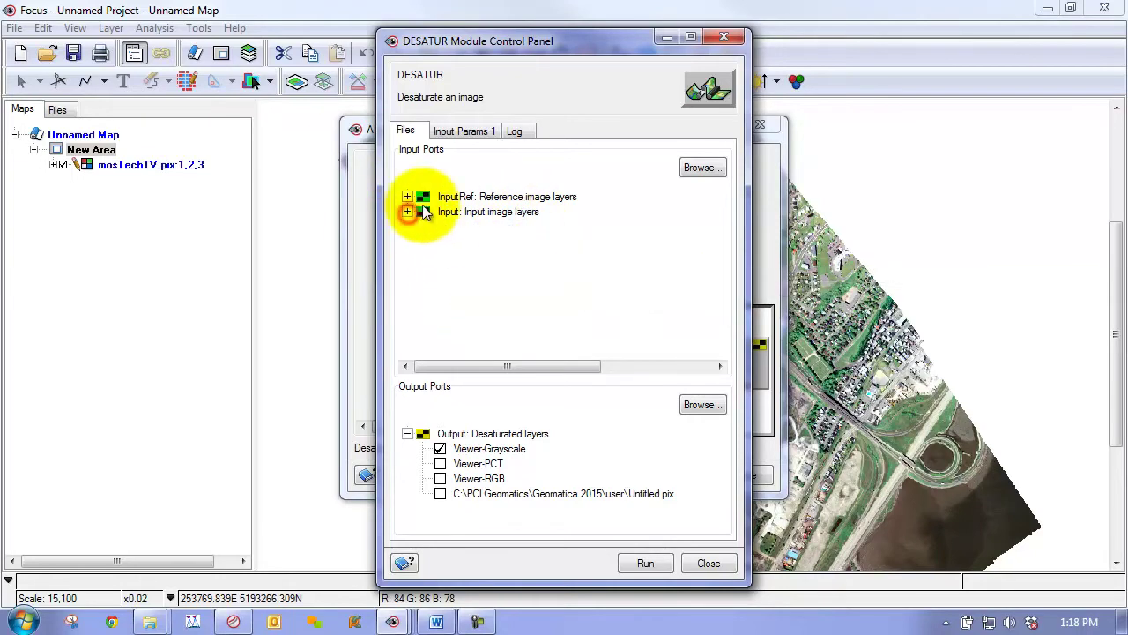
pyautogui.click(439, 478)
pyautogui.click(440, 448)
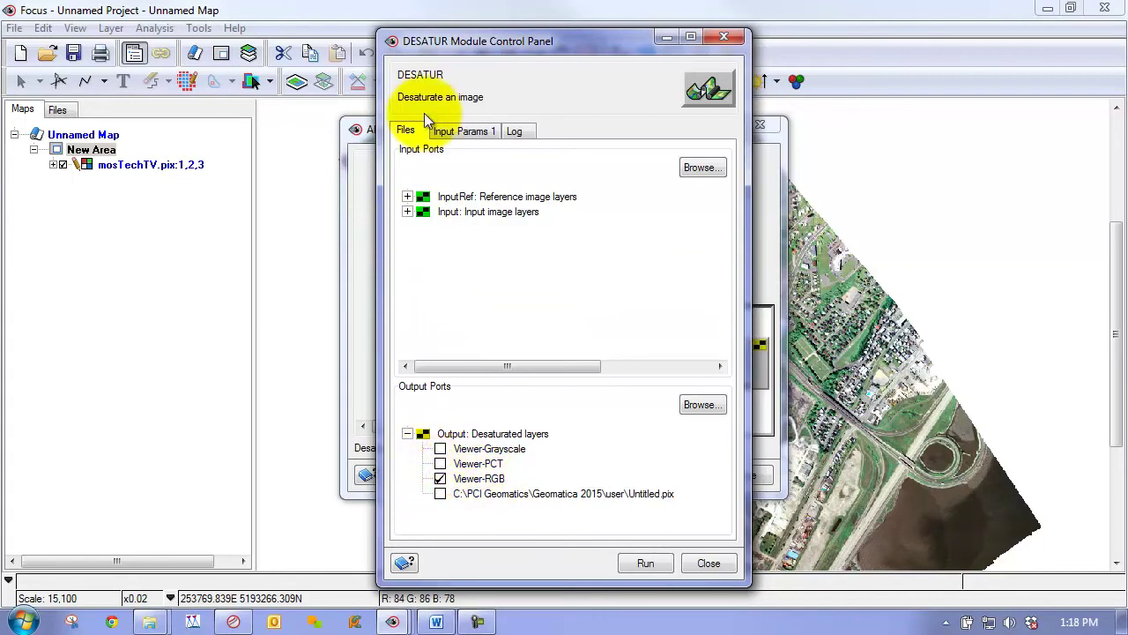
# Run DESATUR with defaults: amount 25, low-end threshold 50, power 2, pyramid level 64.
pyautogui.click(461, 132)
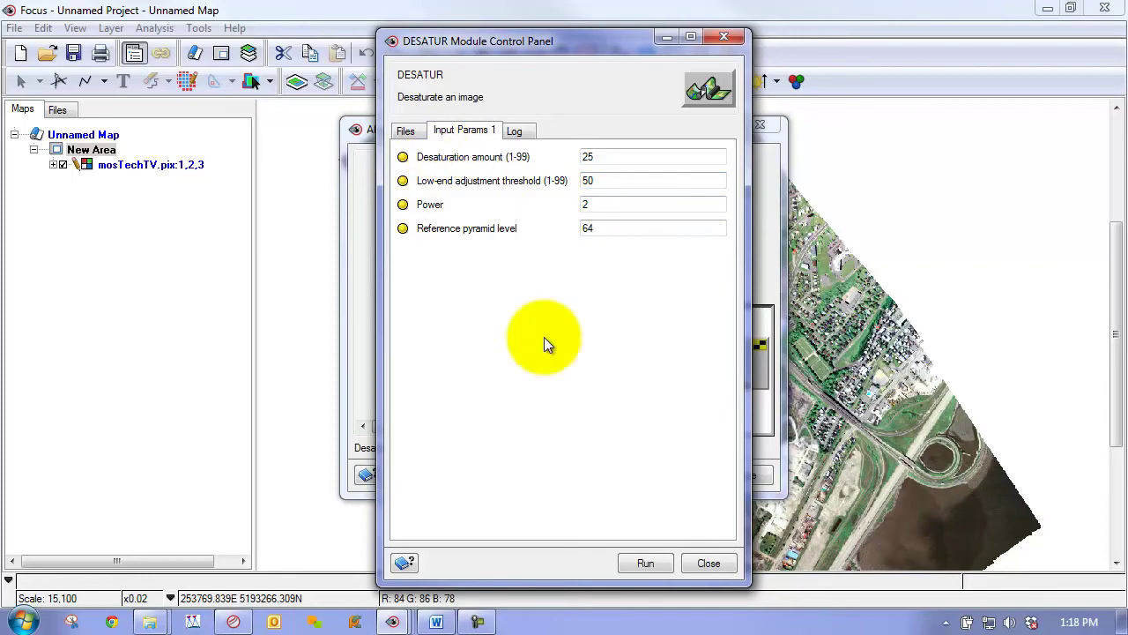
pyautogui.click(653, 561)
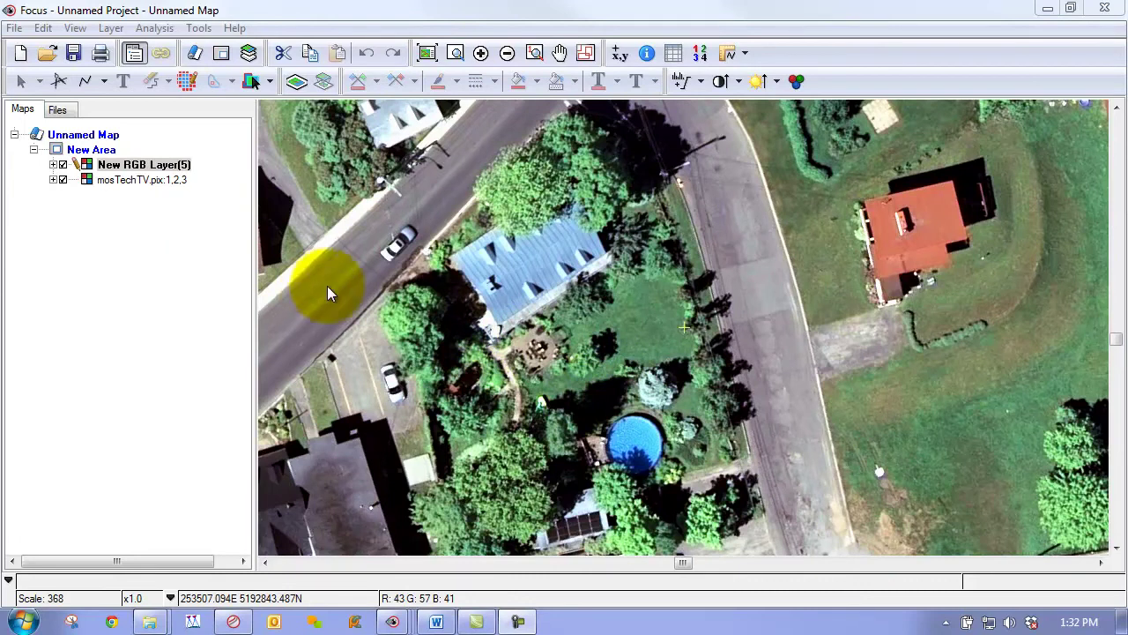
# Zoom out, select New RGB Layer(6), and zoom toward the quarry construction area.
pyautogui.scroll(-4, 564, 200)
pyautogui.scroll(-2, 564, 201)
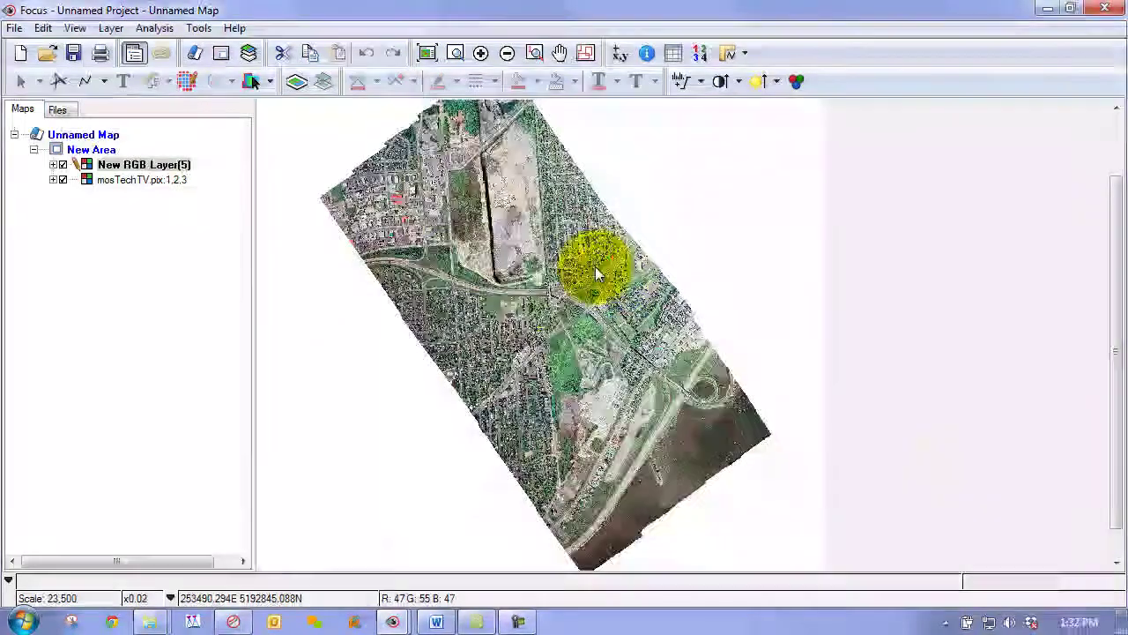
pyautogui.click(132, 164)
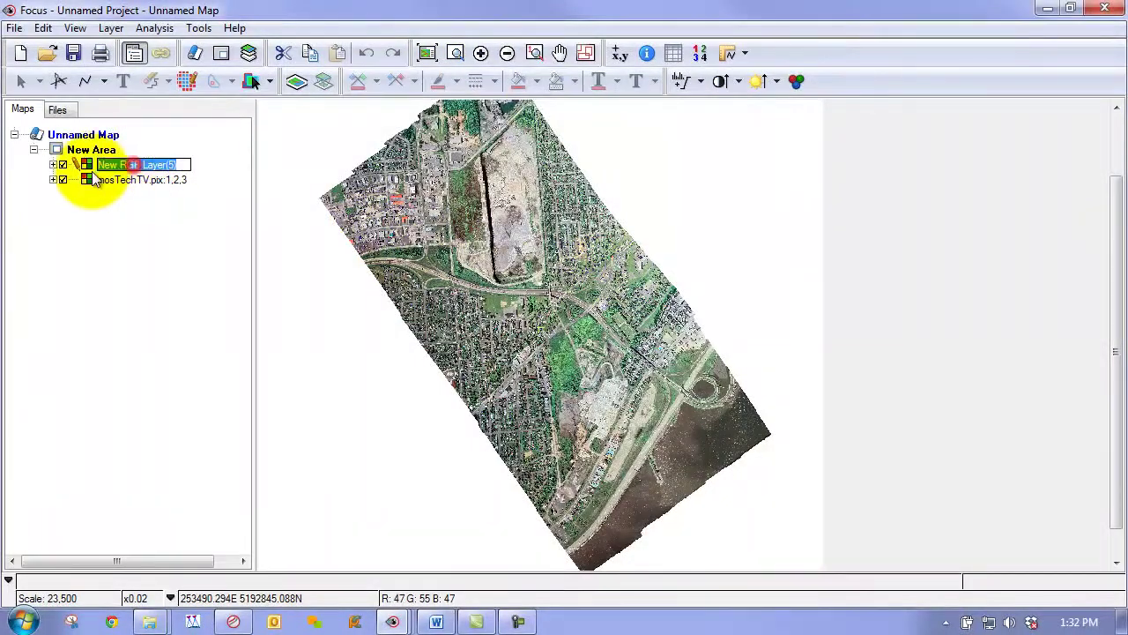
pyautogui.click(678, 82)
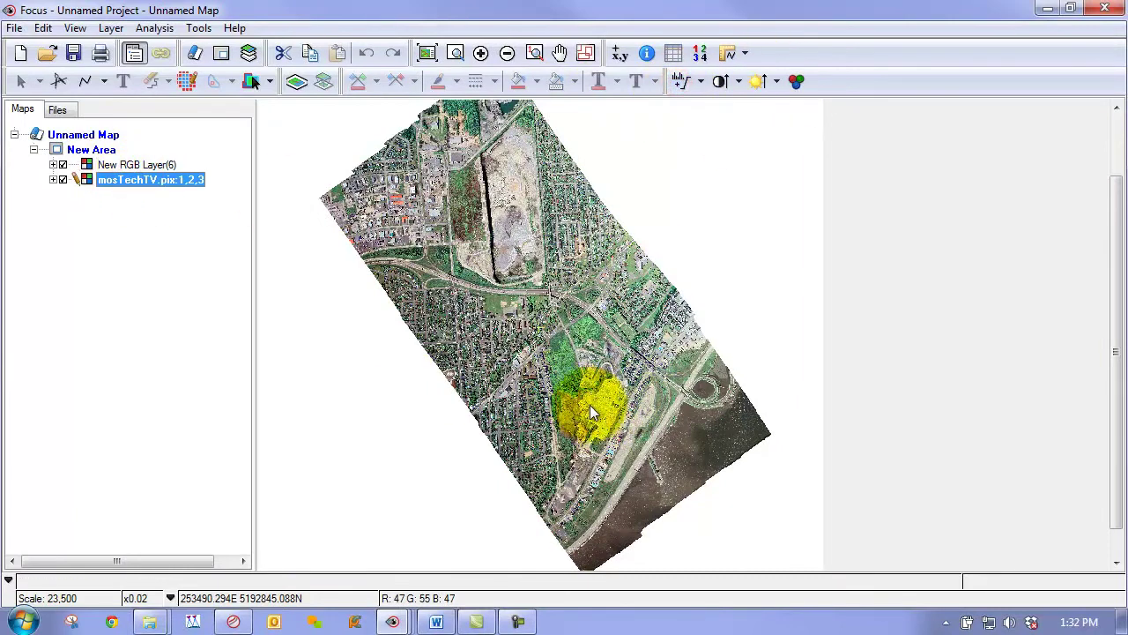
pyautogui.click(591, 404)
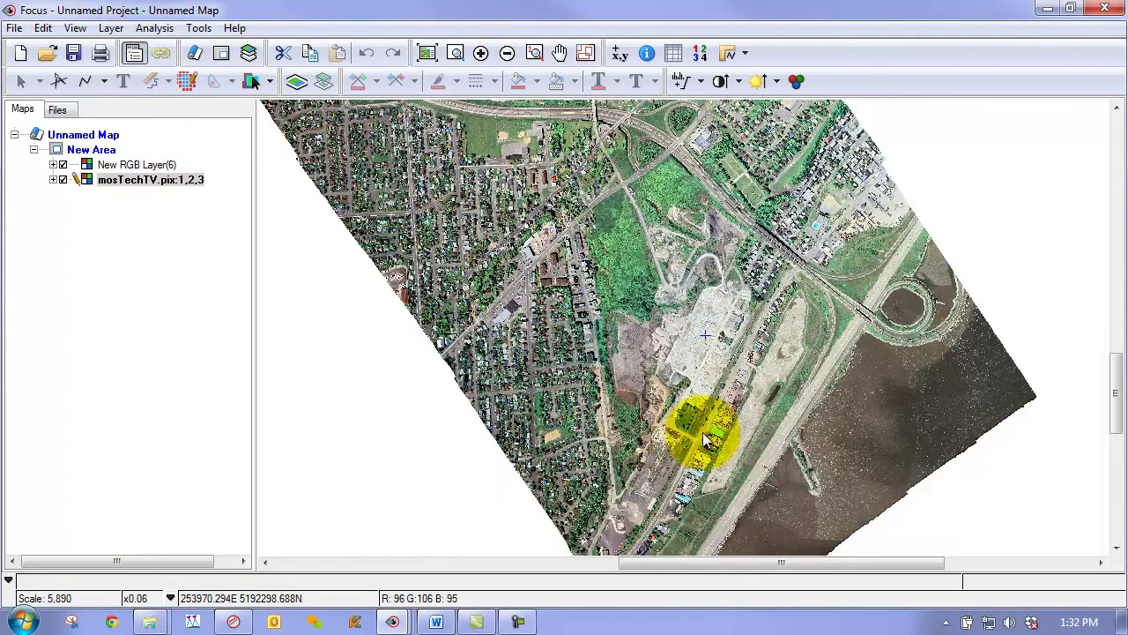
# Hide New RGB Layer(6) to see the washed-out original, then re-enable it beside the warehouse.
pyautogui.doubleClick(698, 437)
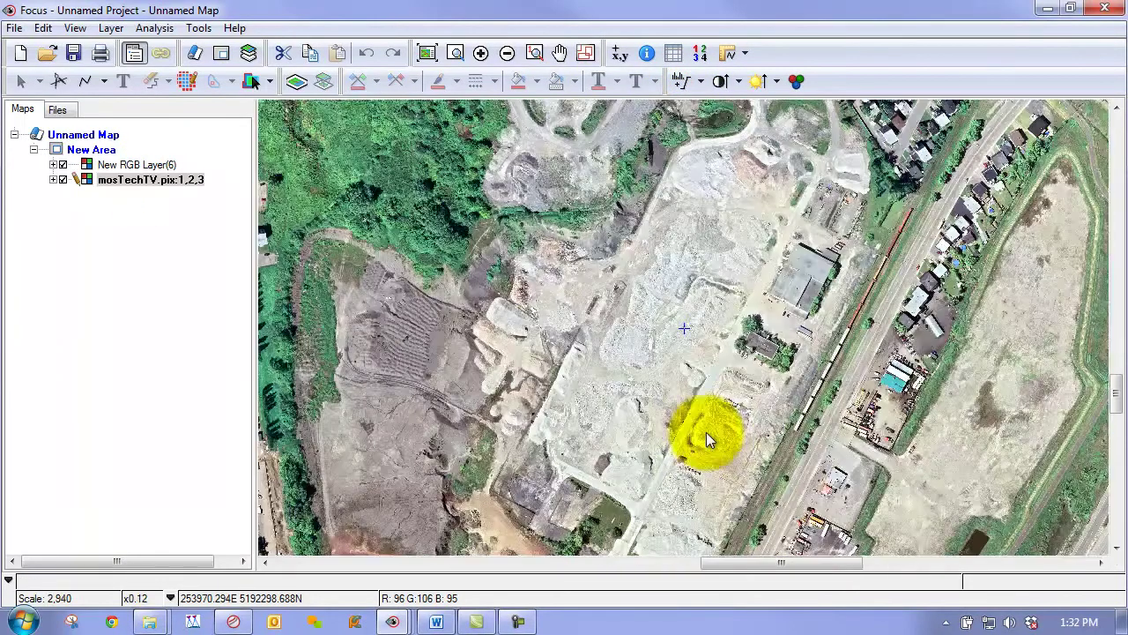
pyautogui.click(63, 164)
pyautogui.doubleClick(750, 280)
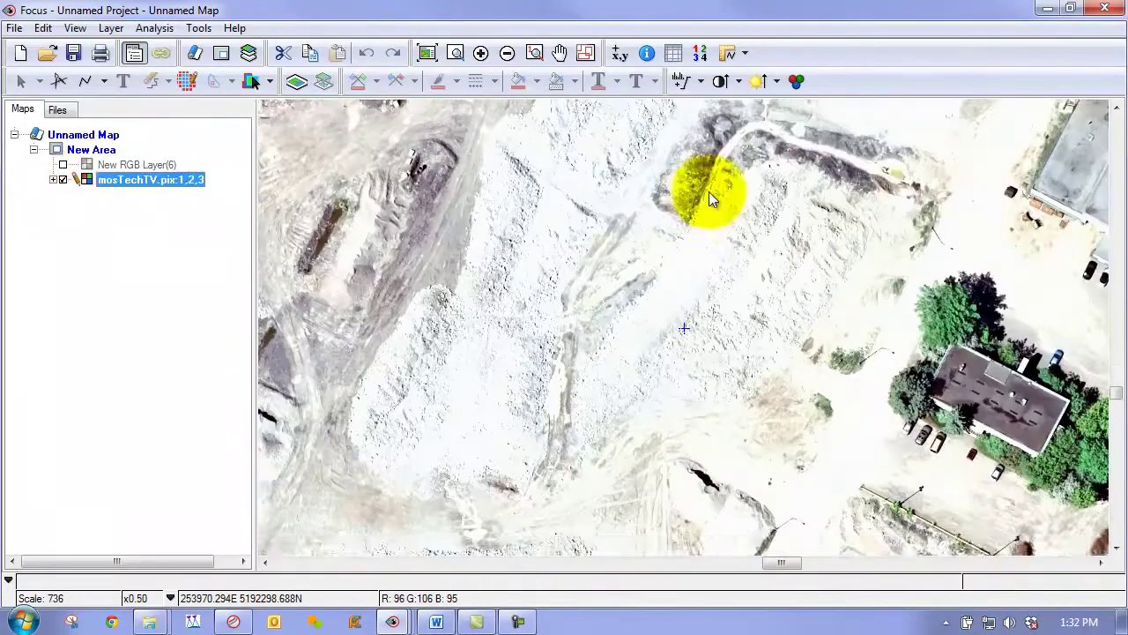
pyautogui.moveTo(713, 188); pyautogui.dragTo(680, 296)
pyautogui.click(63, 167)
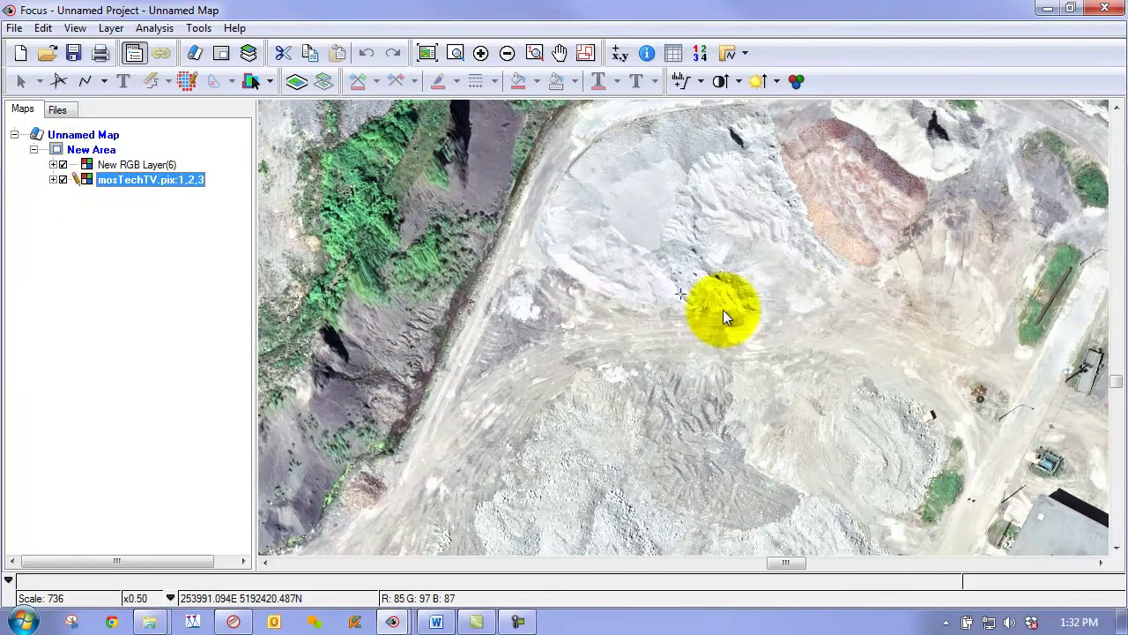
pyautogui.moveTo(950, 289); pyautogui.dragTo(630, 227)
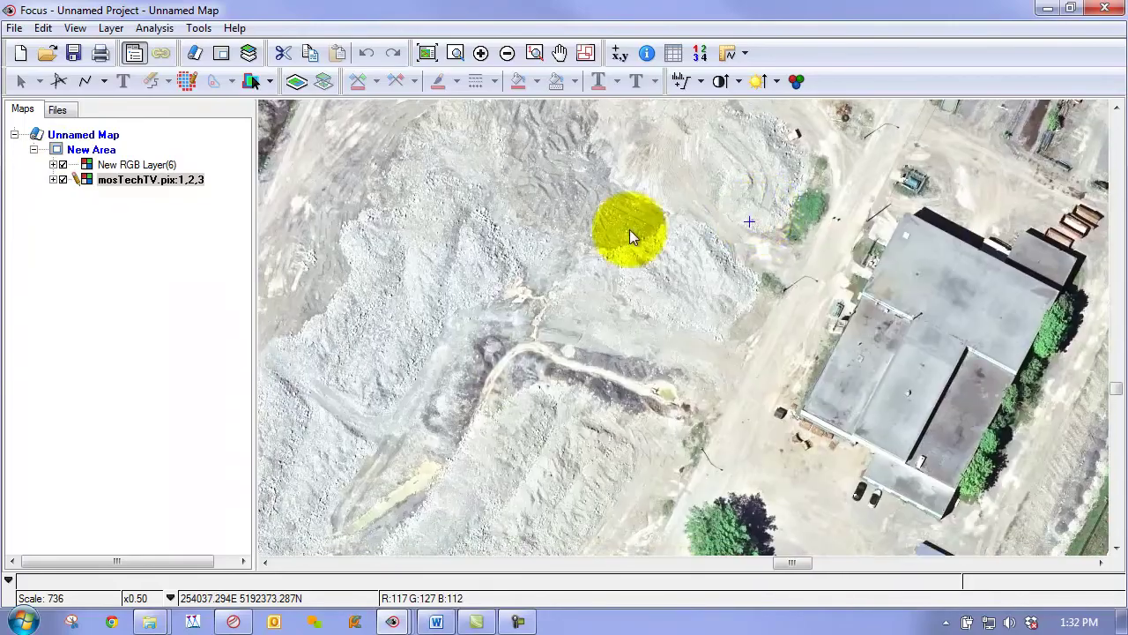